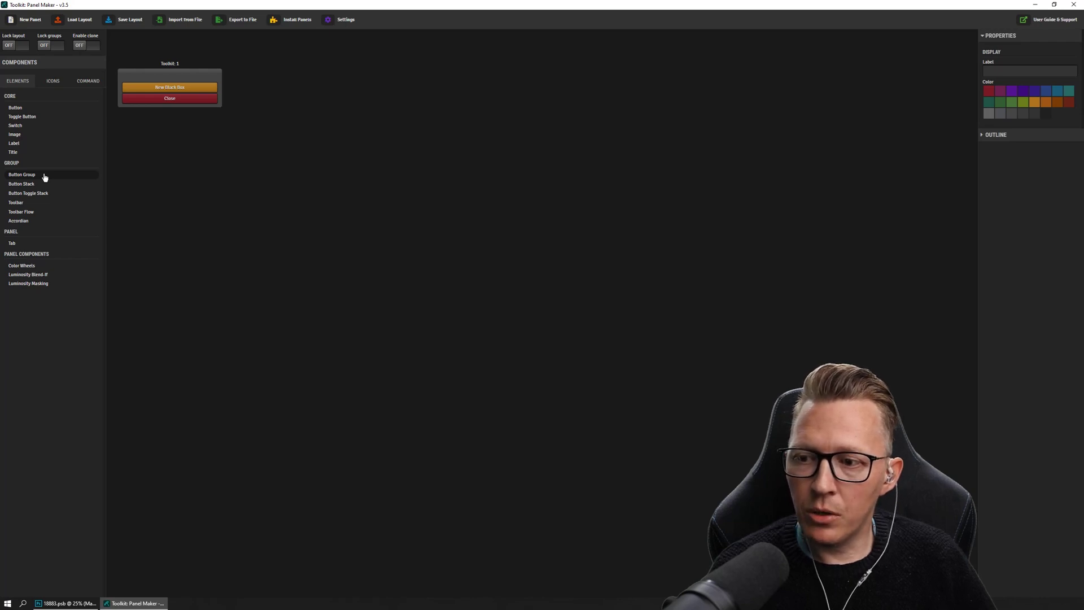
# Place a Button Group under Close and fill it with three Core buttons in a row.
pyautogui.moveTo(45, 177); pyautogui.dragTo(187, 109)
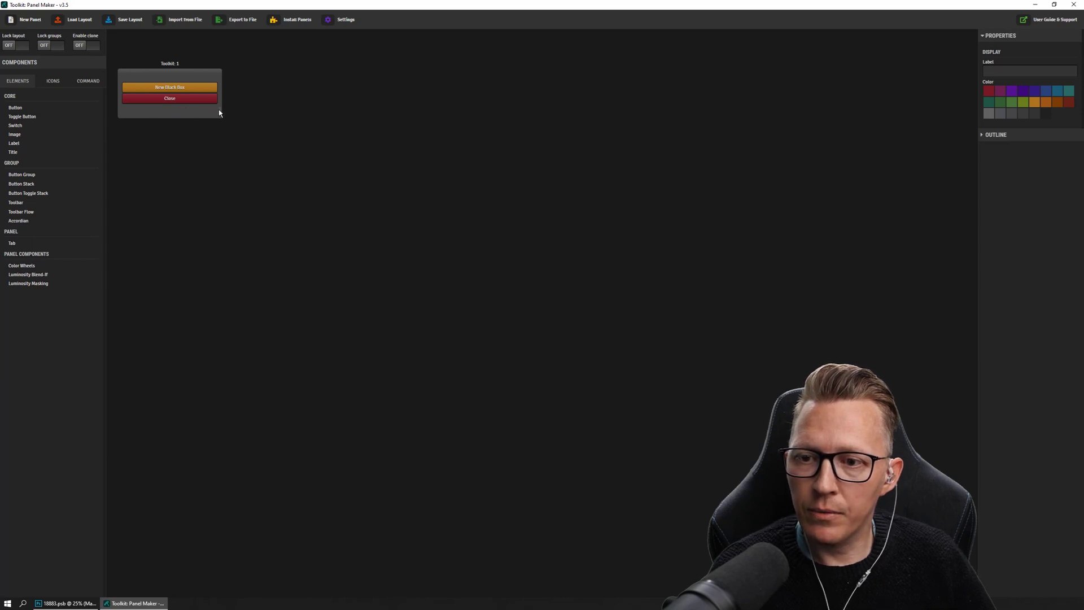
pyautogui.moveTo(219, 113)
pyautogui.mouseDown()
pyautogui.moveTo(218, 97)
pyautogui.moveTo(217, 114)
pyautogui.mouseUp()
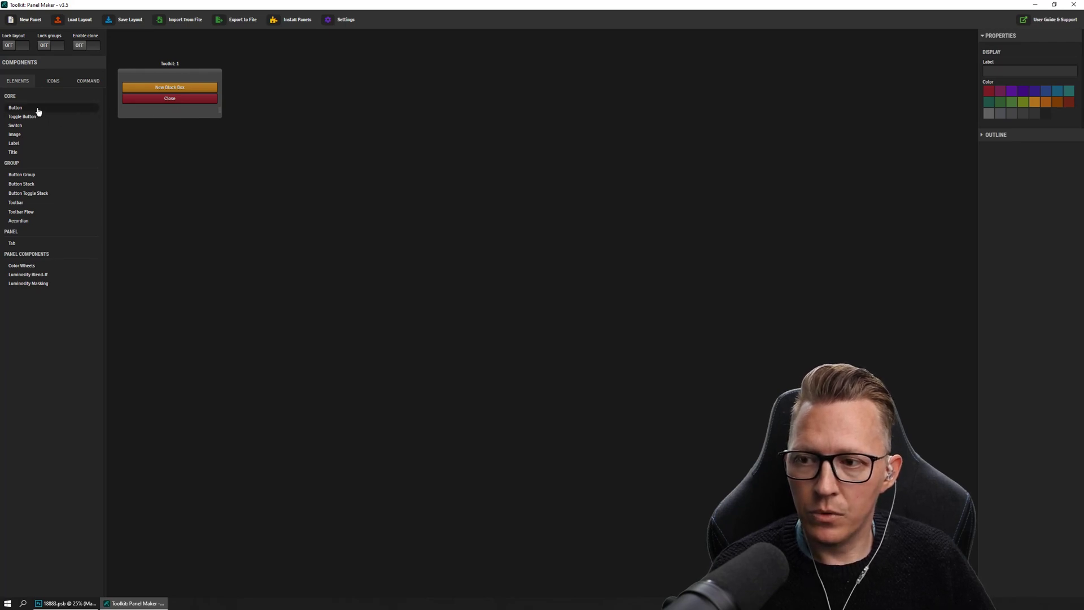
pyautogui.moveTo(38, 111); pyautogui.dragTo(172, 116)
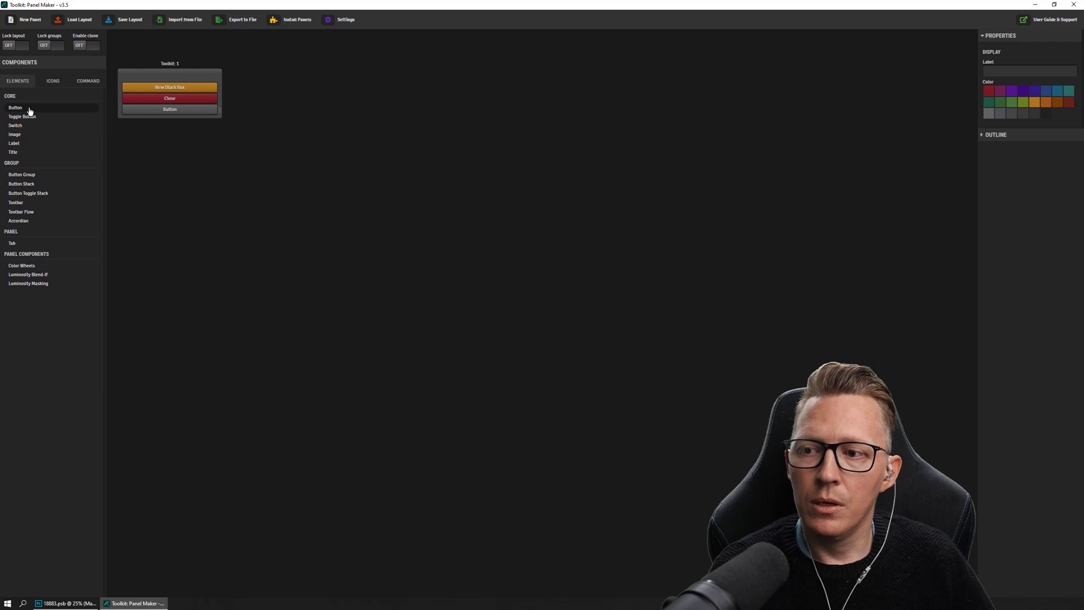
pyautogui.moveTo(30, 108); pyautogui.dragTo(194, 109)
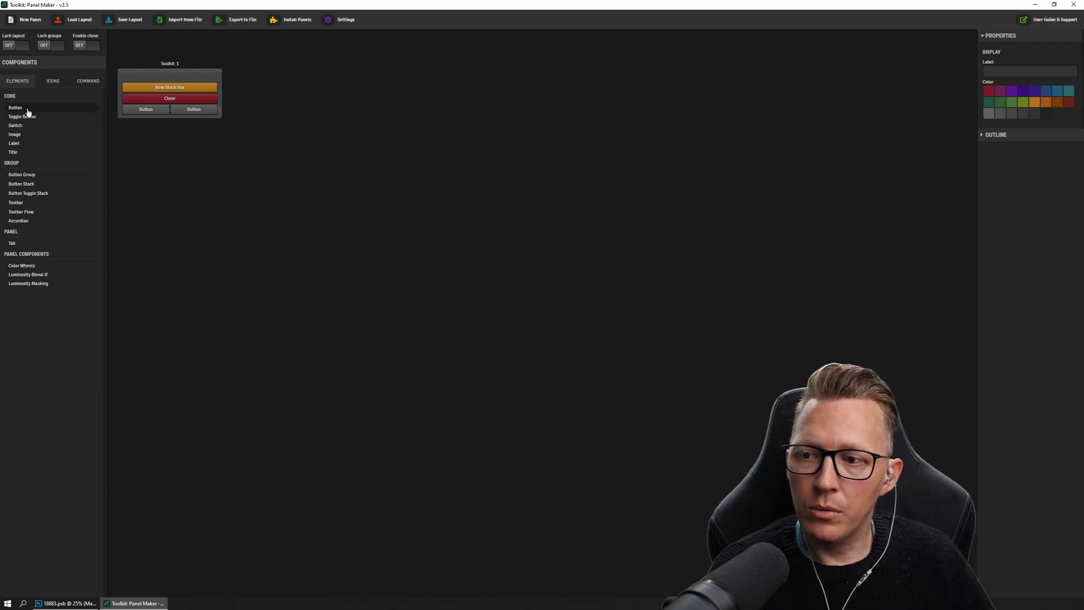
pyautogui.moveTo(18, 108); pyautogui.dragTo(169, 111)
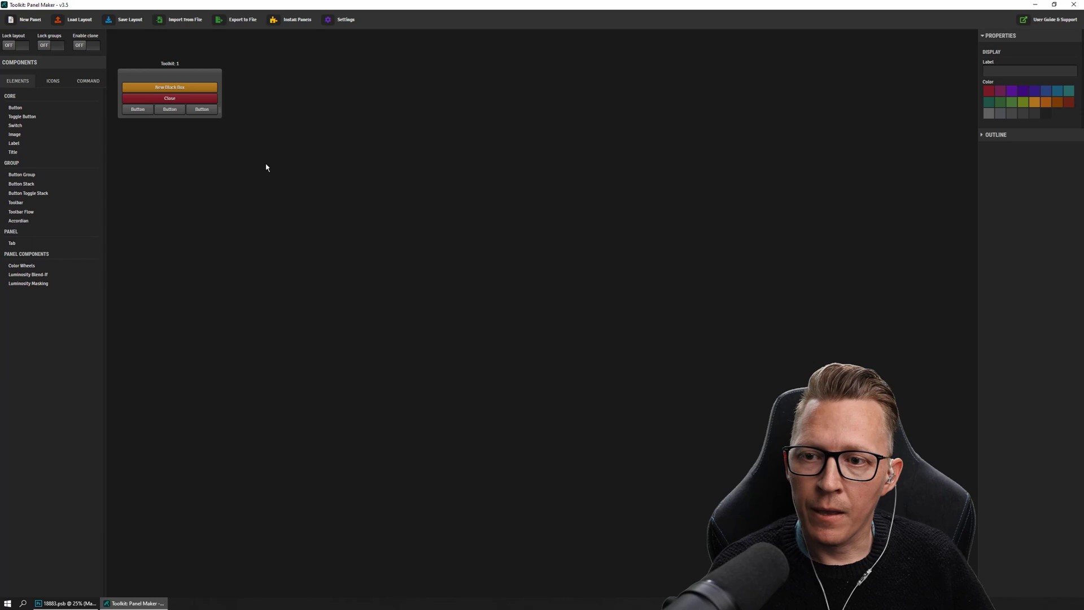
pyautogui.moveTo(223, 87); pyautogui.dragTo(522, 93)
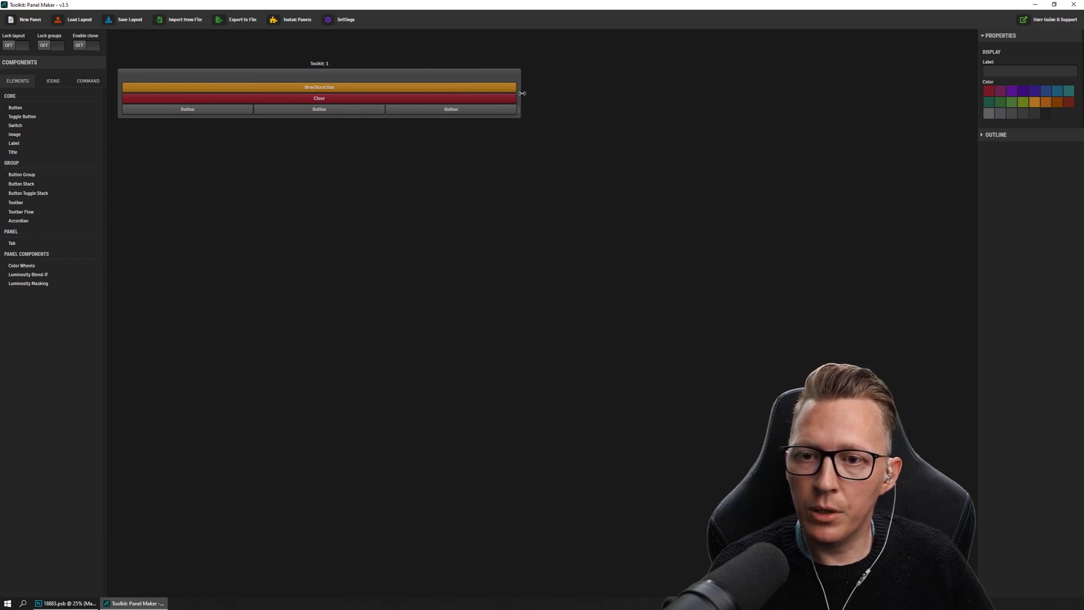
pyautogui.moveTo(522, 93); pyautogui.dragTo(835, 82)
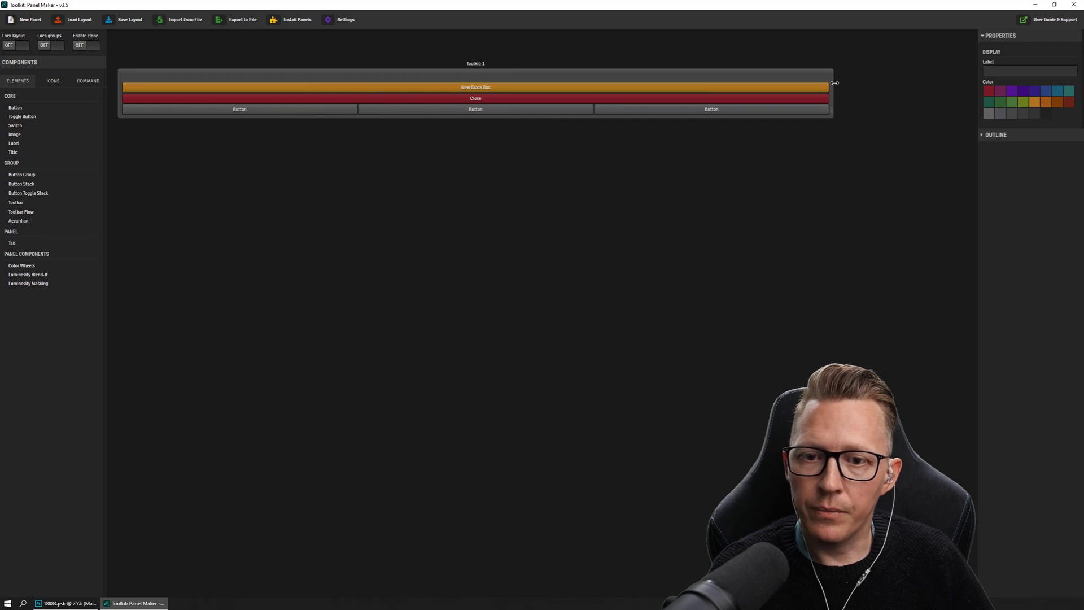
pyautogui.moveTo(834, 82); pyautogui.dragTo(227, 103)
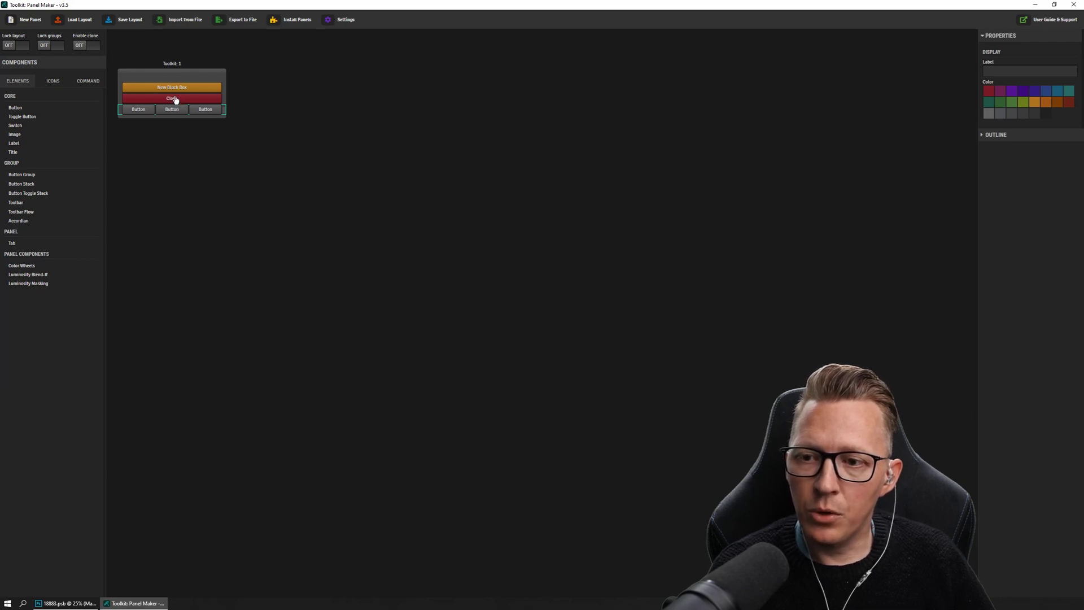
pyautogui.moveTo(172, 102)
pyautogui.mouseDown()
pyautogui.moveTo(175, 113)
pyautogui.moveTo(172, 101)
pyautogui.mouseUp()
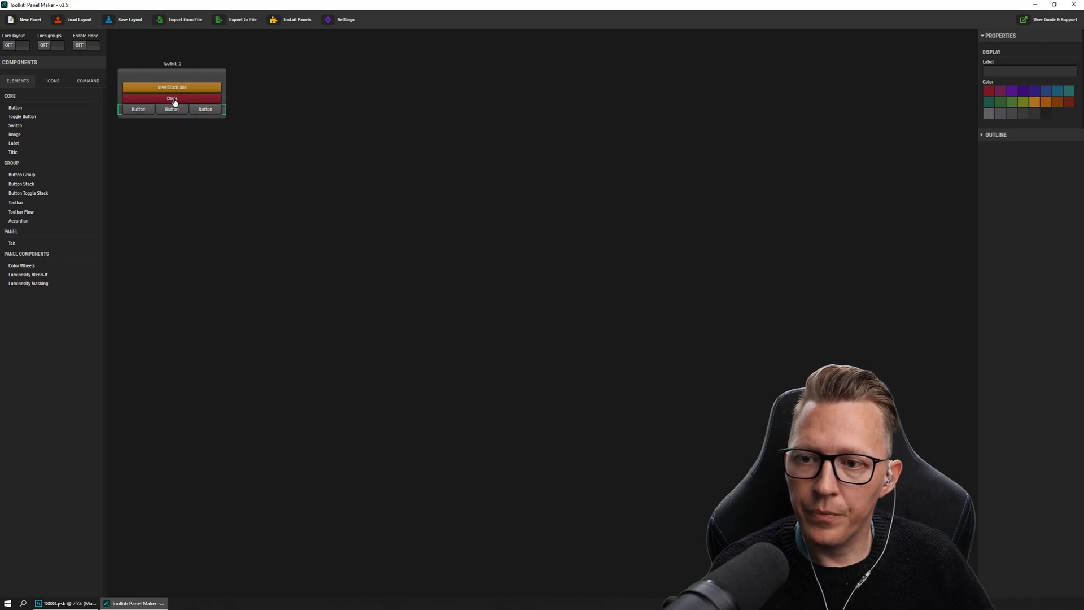
# Lock groups and try dragging the three-button row above the Close button.
pyautogui.click(55, 47)
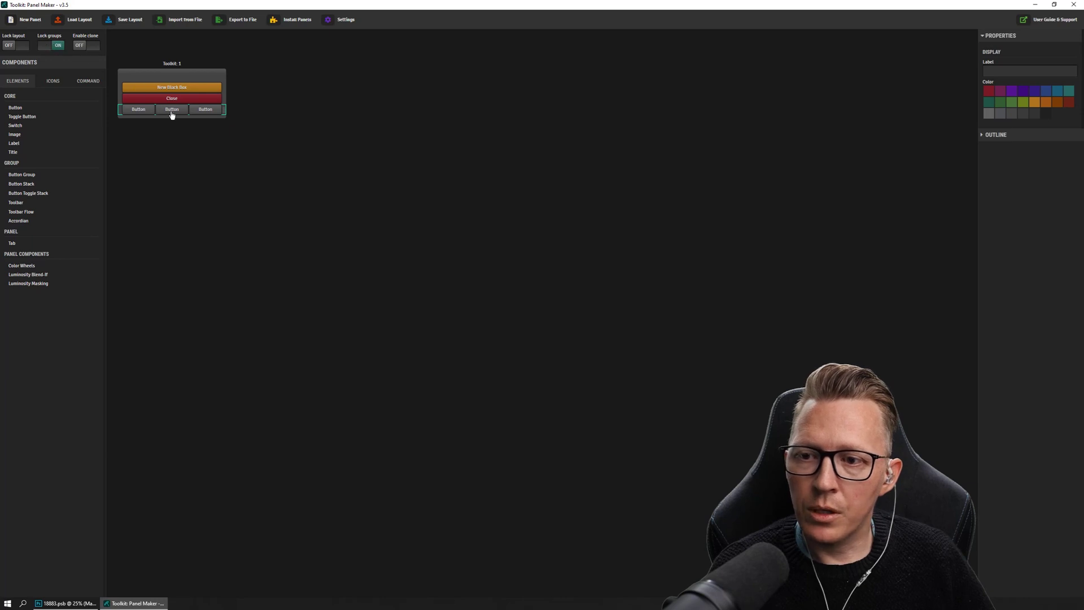
pyautogui.moveTo(172, 111)
pyautogui.mouseDown()
pyautogui.moveTo(191, 114)
pyautogui.moveTo(148, 112)
pyautogui.moveTo(188, 102)
pyautogui.moveTo(192, 111)
pyautogui.mouseUp()
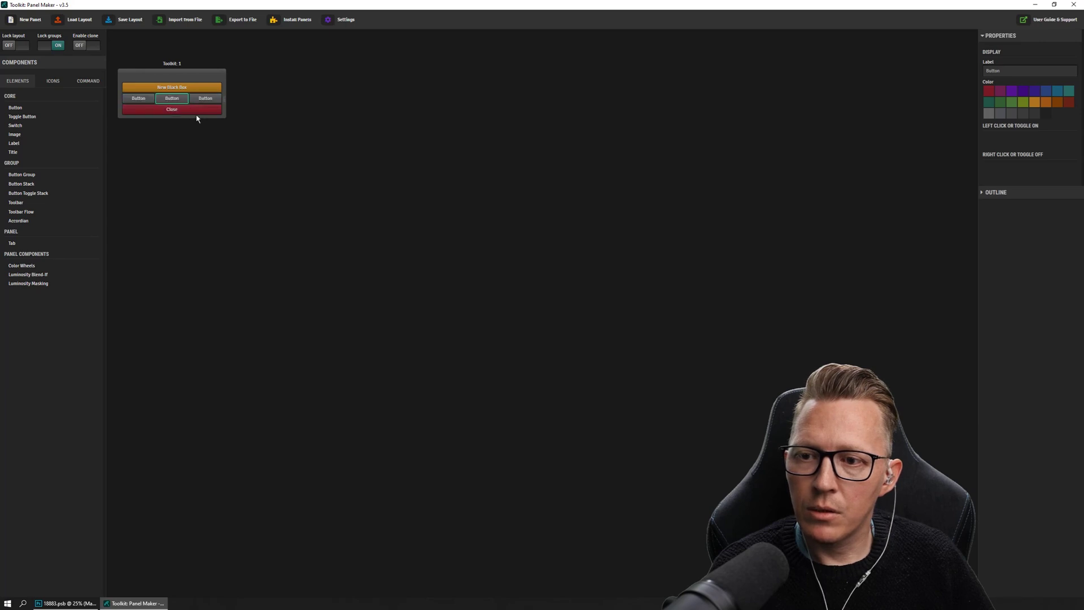
pyautogui.click(179, 111)
pyautogui.click(200, 152)
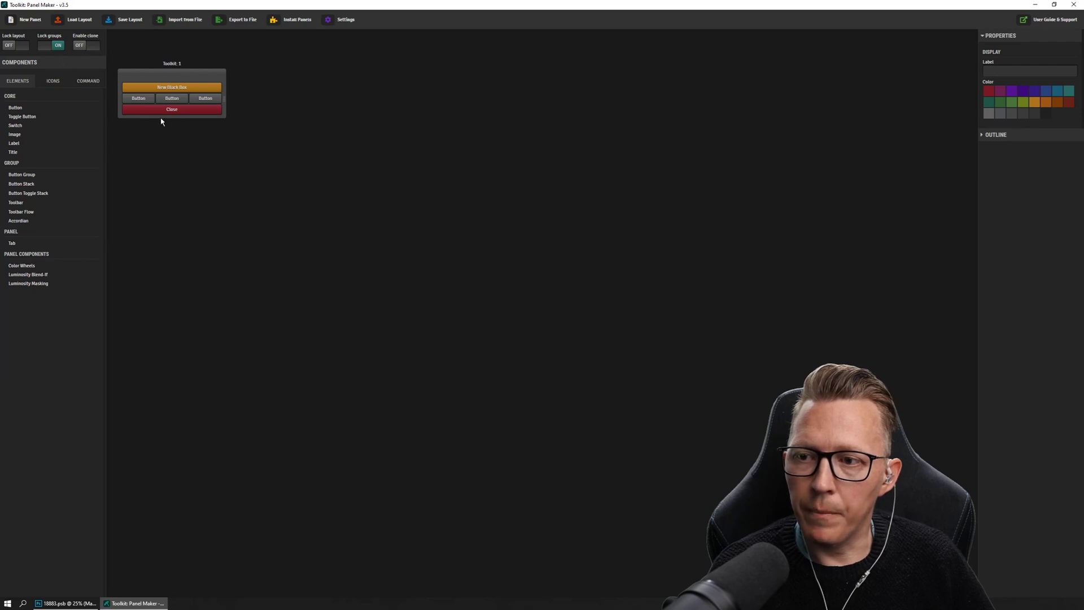
# Switch group locking off and put Close back directly under New Black Box.
pyautogui.click(52, 46)
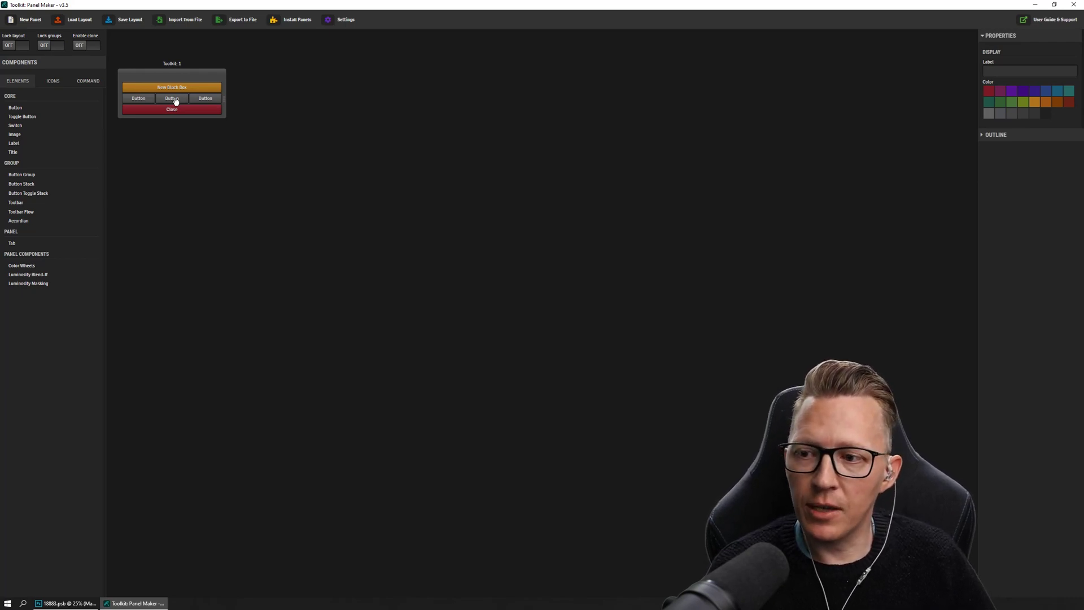
pyautogui.moveTo(184, 111)
pyautogui.mouseDown()
pyautogui.moveTo(184, 87)
pyautogui.moveTo(185, 119)
pyautogui.moveTo(186, 98)
pyautogui.mouseUp()
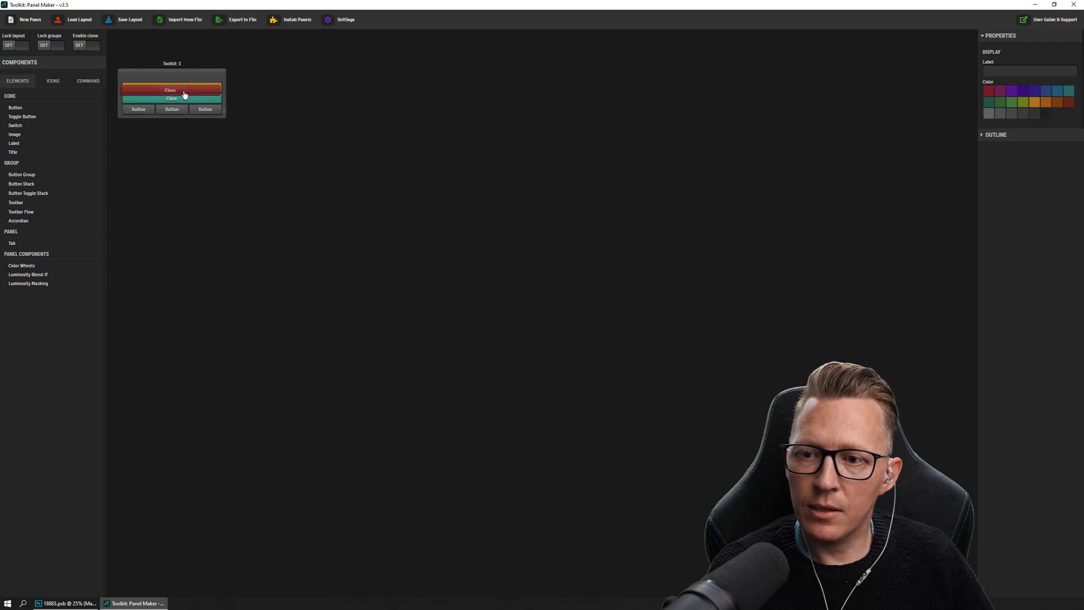
pyautogui.moveTo(185, 95); pyautogui.dragTo(188, 104)
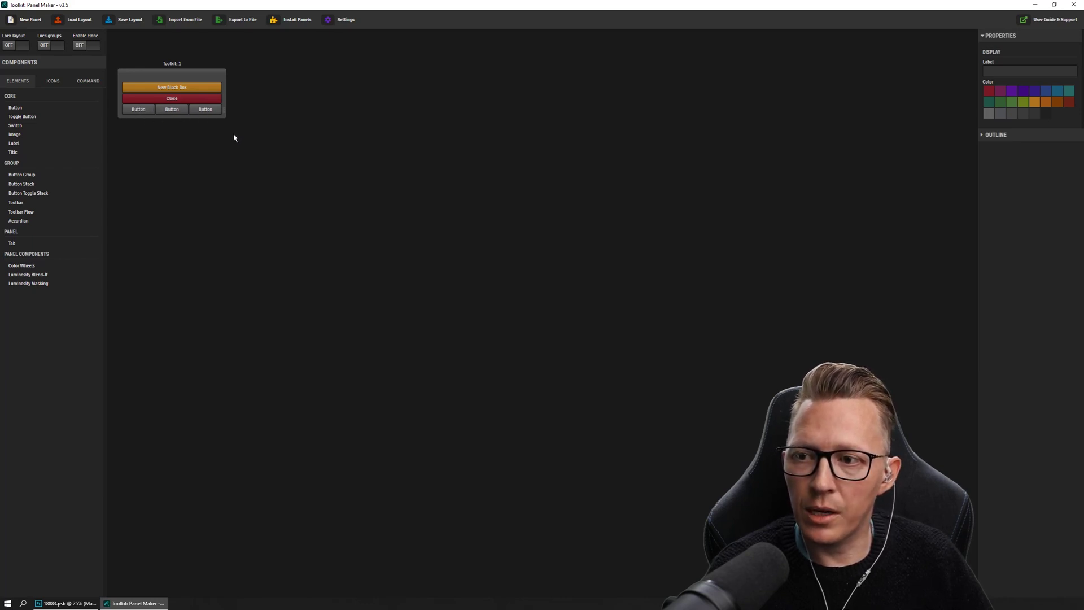
# Leave Lock groups OFF and drag the three-button row above the Close button.
pyautogui.click(55, 46)
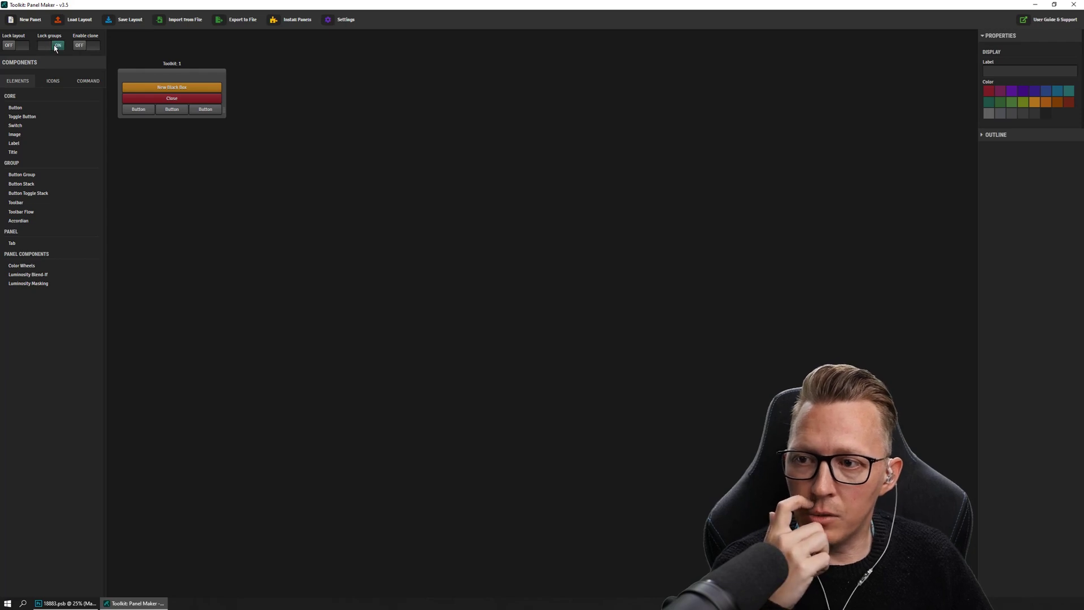
pyautogui.click(56, 46)
pyautogui.click(55, 46)
pyautogui.click(55, 47)
pyautogui.click(56, 47)
pyautogui.click(56, 46)
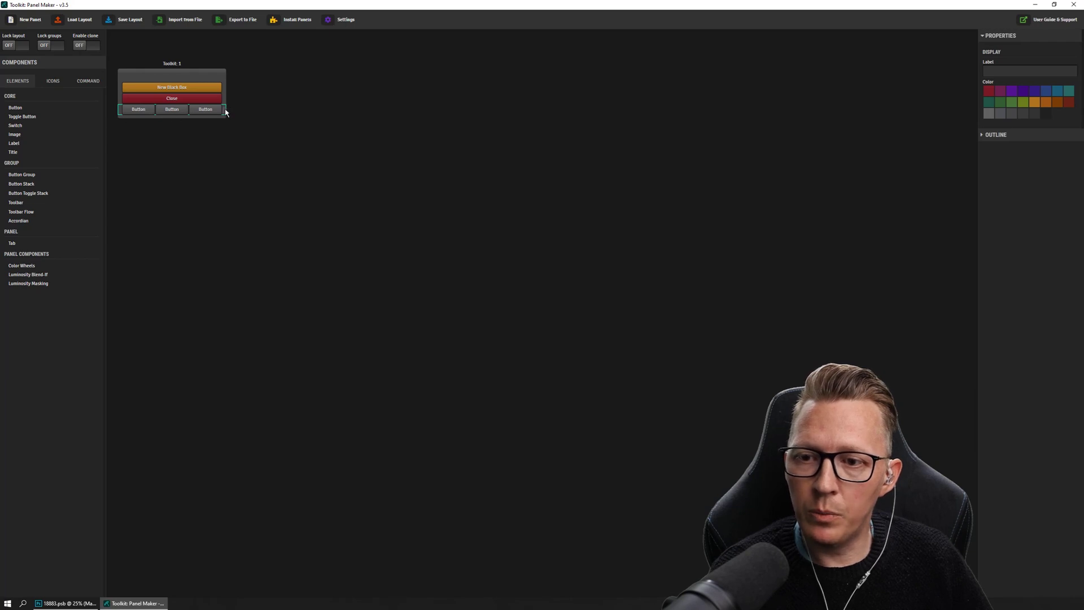
pyautogui.moveTo(225, 109); pyautogui.dragTo(222, 95)
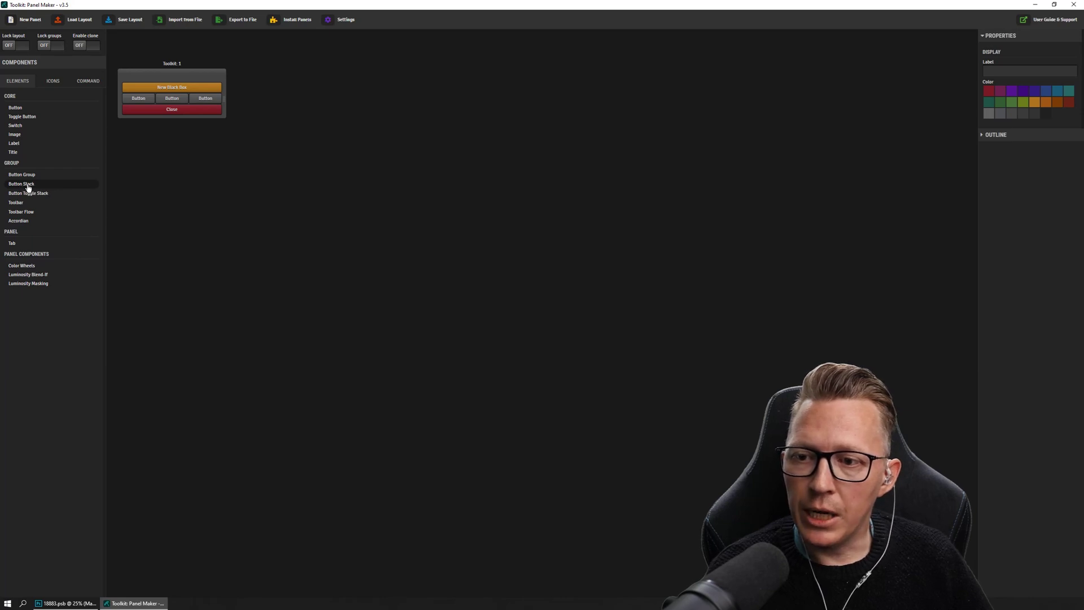
# Add a Button Stack below Close and drag three Core buttons into it.
pyautogui.moveTo(27, 188); pyautogui.dragTo(178, 125)
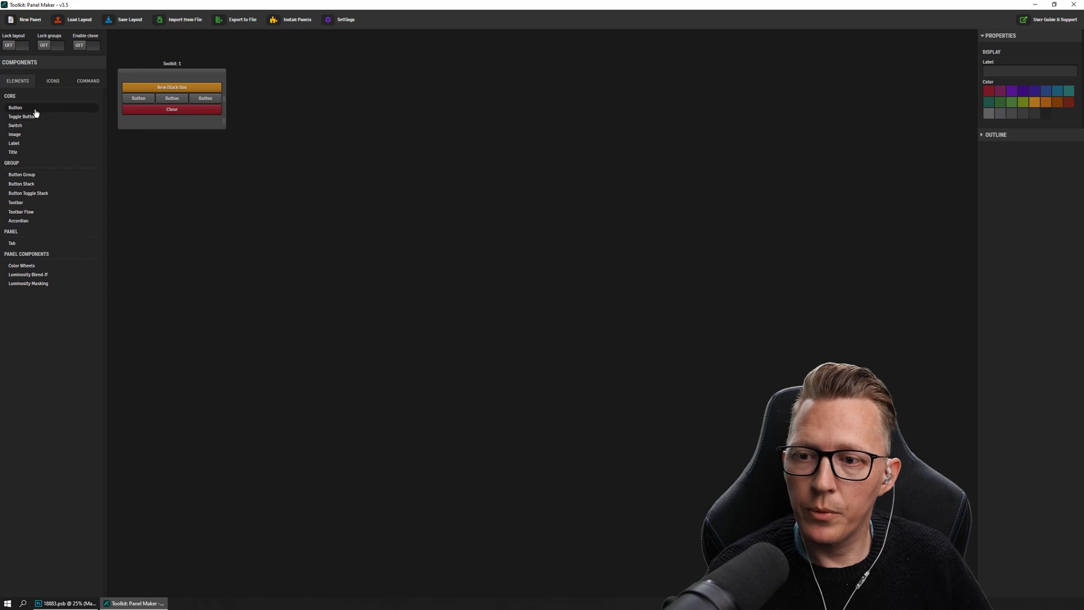
pyautogui.moveTo(35, 111); pyautogui.dragTo(162, 126)
pyautogui.moveTo(35, 111); pyautogui.dragTo(197, 124)
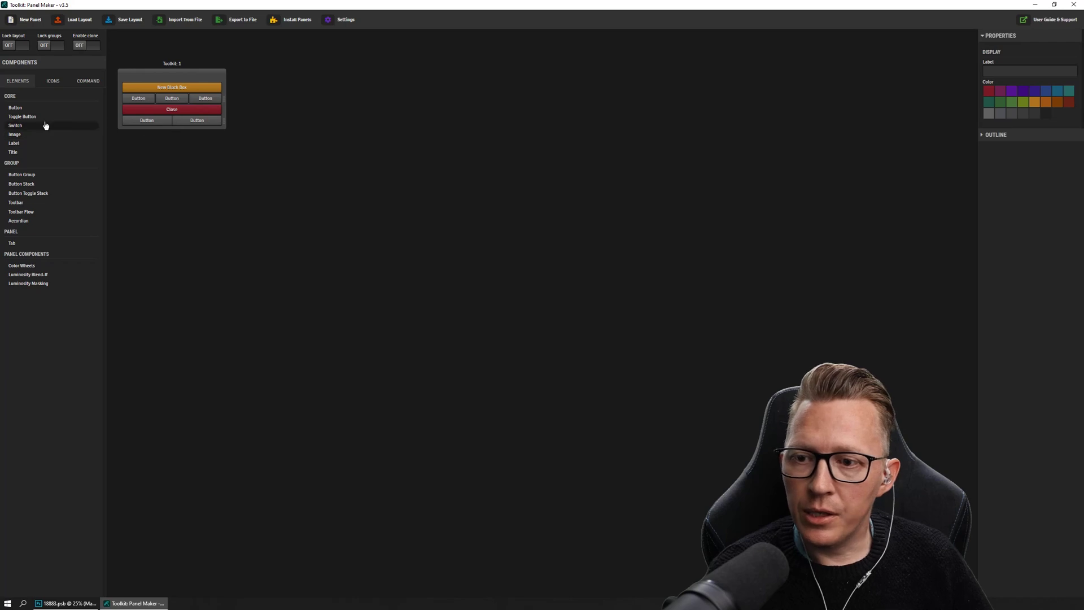
pyautogui.moveTo(34, 110); pyautogui.dragTo(183, 99)
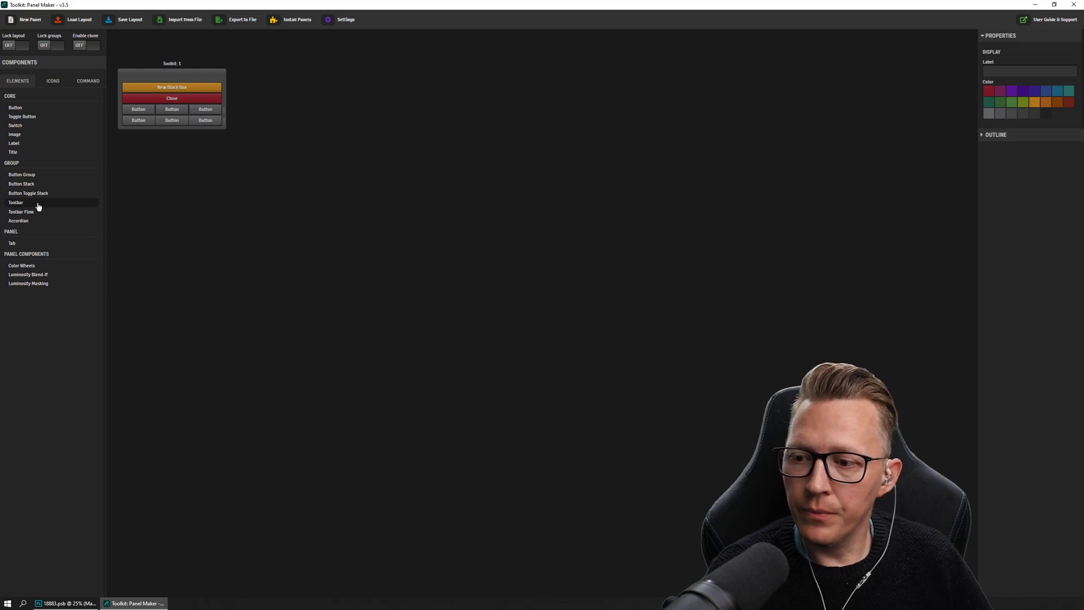
# Place a Toolbar row above New Black Box and show the Photoshop tool icons list.
pyautogui.moveTo(38, 207); pyautogui.dragTo(184, 89)
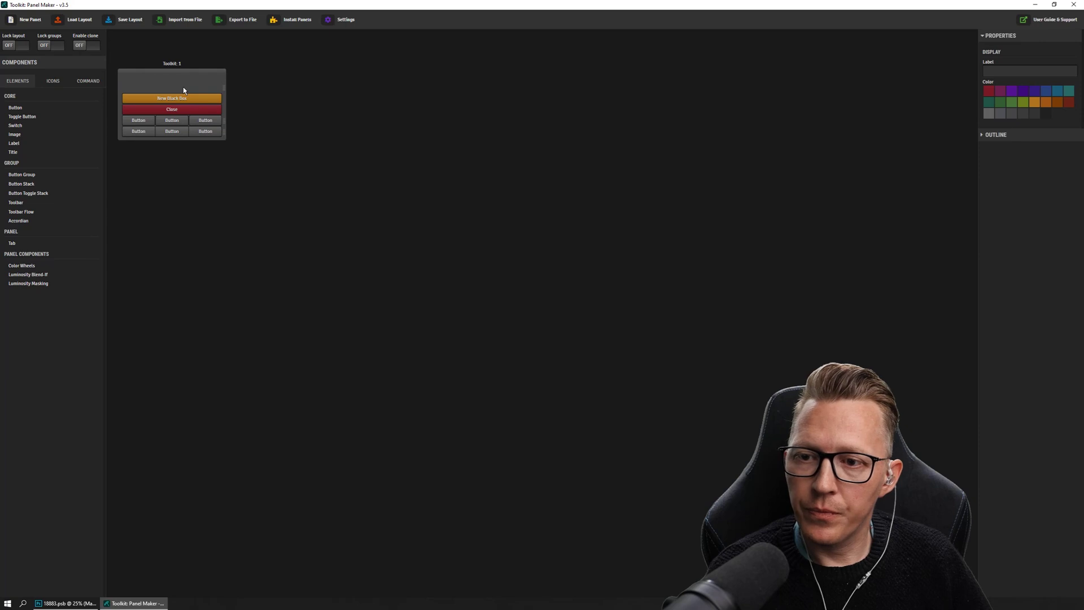
pyautogui.moveTo(26, 109); pyautogui.dragTo(322, 107)
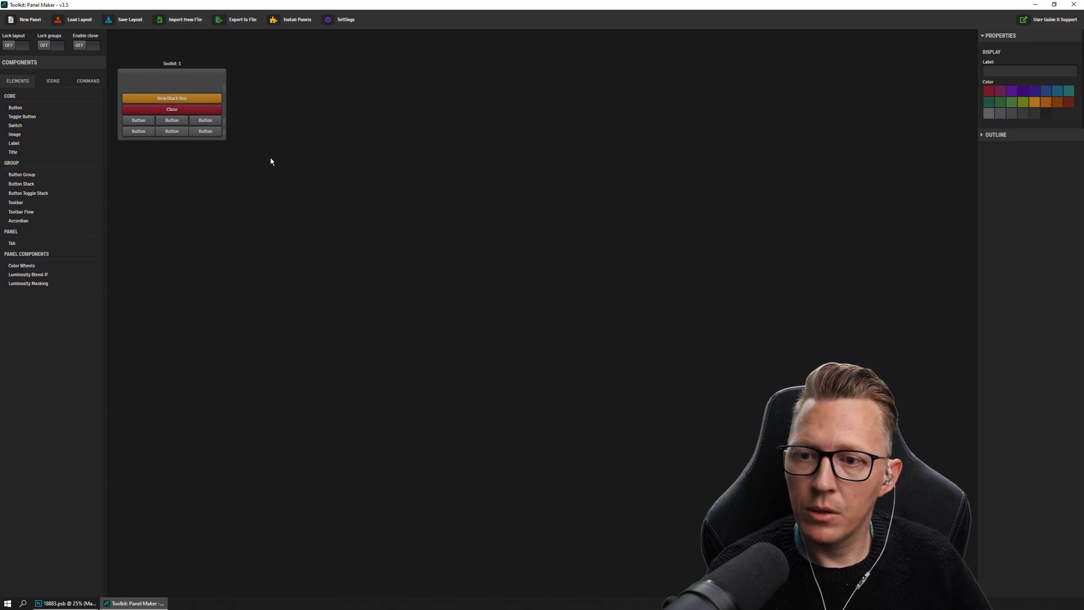
pyautogui.click(53, 81)
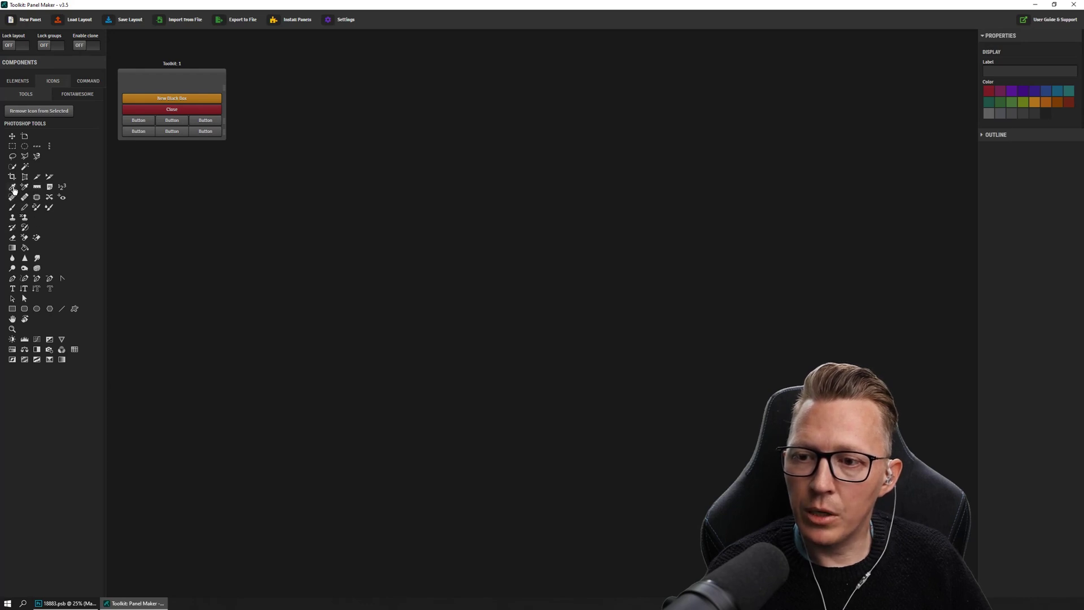
# Add the eyedropper and patch tool icons to the top toolbar row.
pyautogui.moveTo(12, 187); pyautogui.dragTo(172, 88)
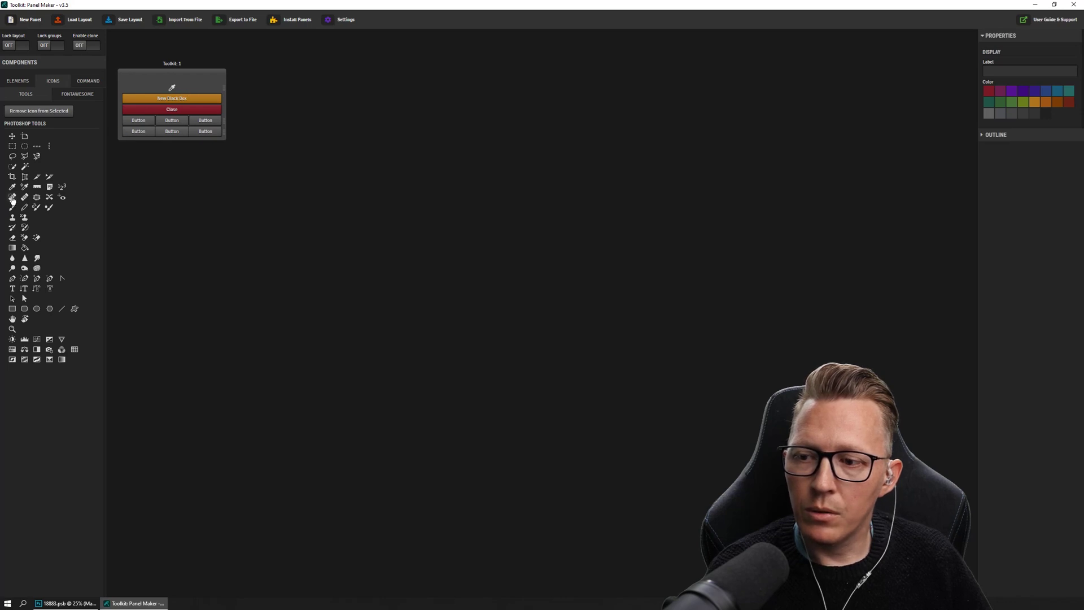
pyautogui.moveTo(37, 197); pyautogui.dragTo(196, 89)
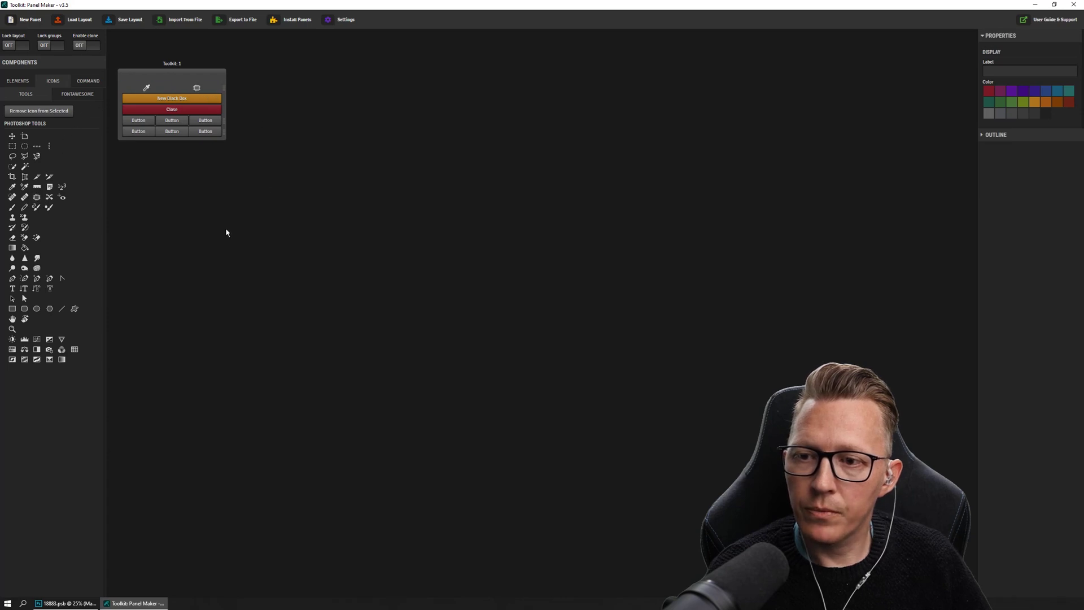
pyautogui.click(20, 82)
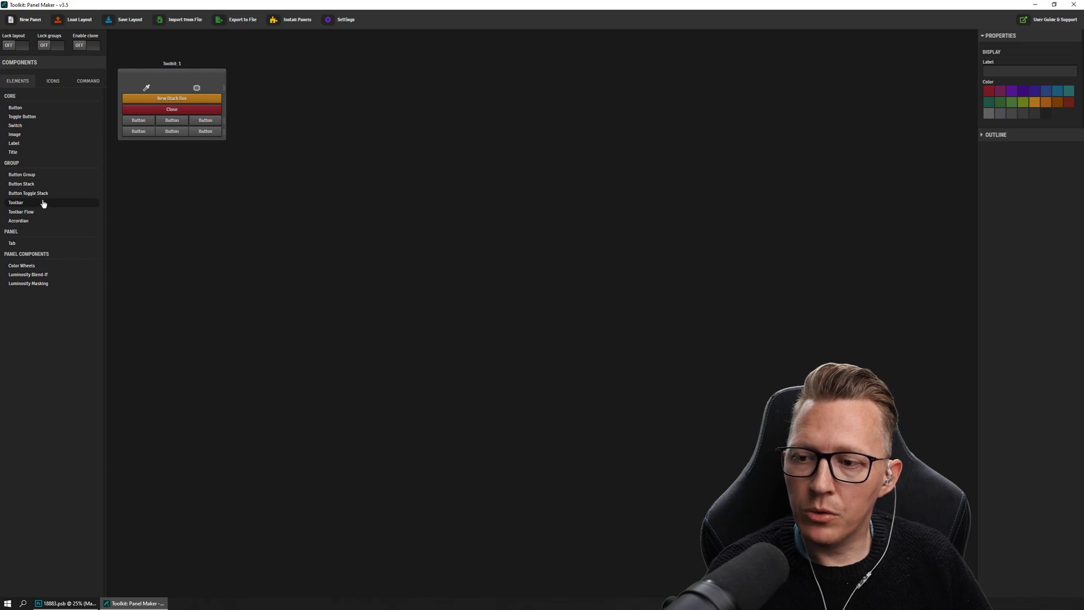
pyautogui.click(50, 80)
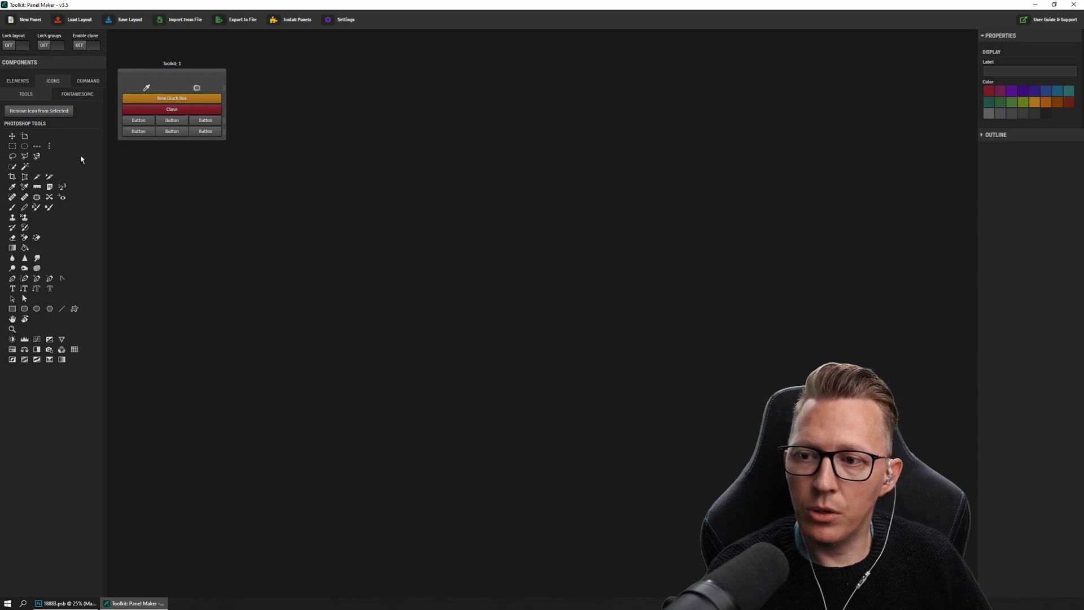
pyautogui.click(147, 88)
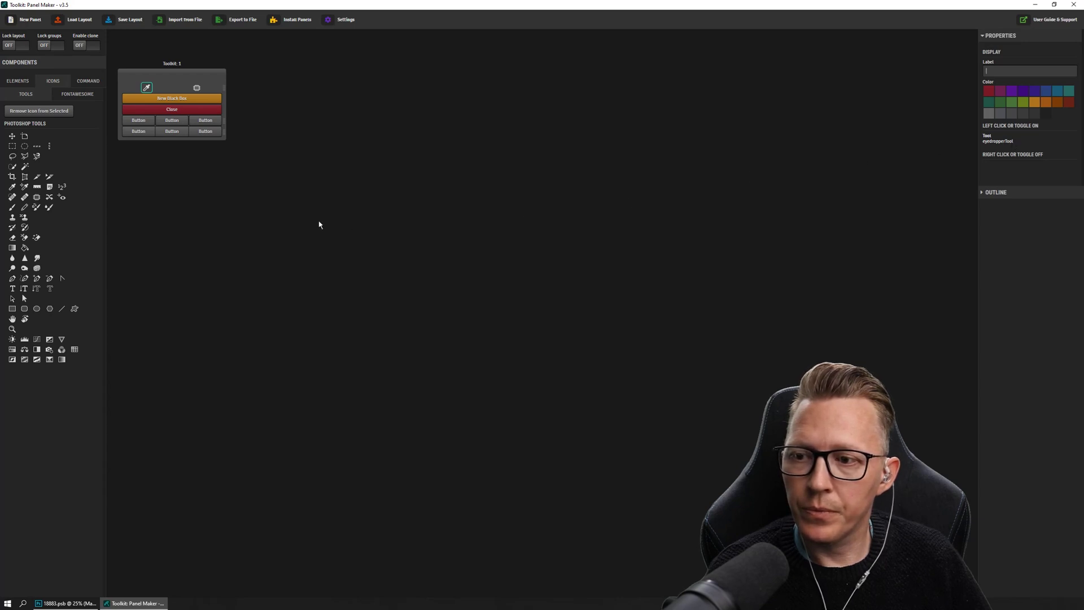
pyautogui.click(211, 193)
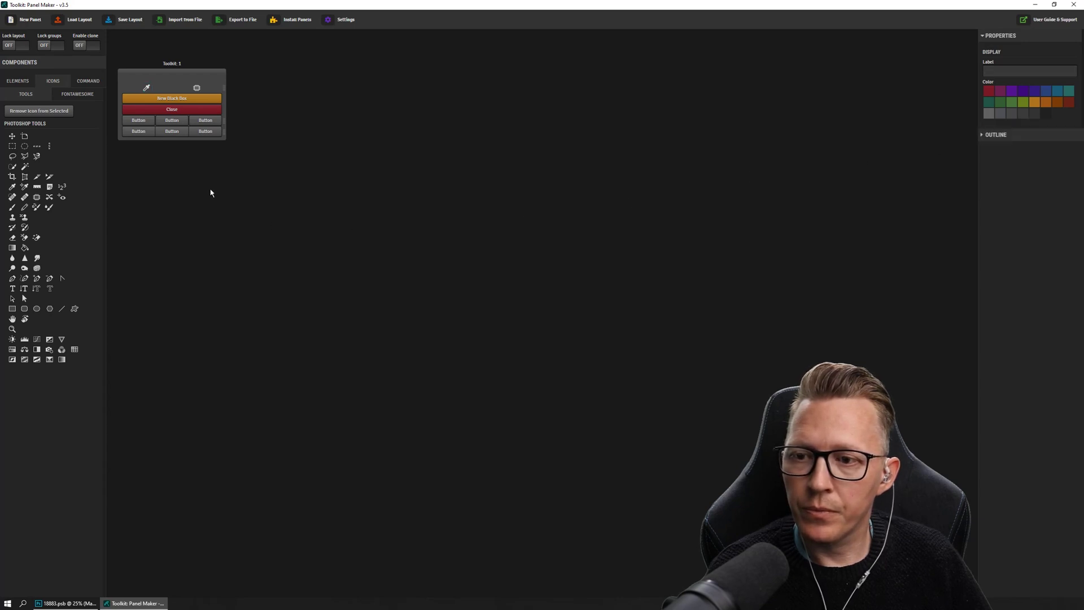
# Find the FontAwesome 'anchor' icon and drop it into the panel's icon row.
pyautogui.click(73, 92)
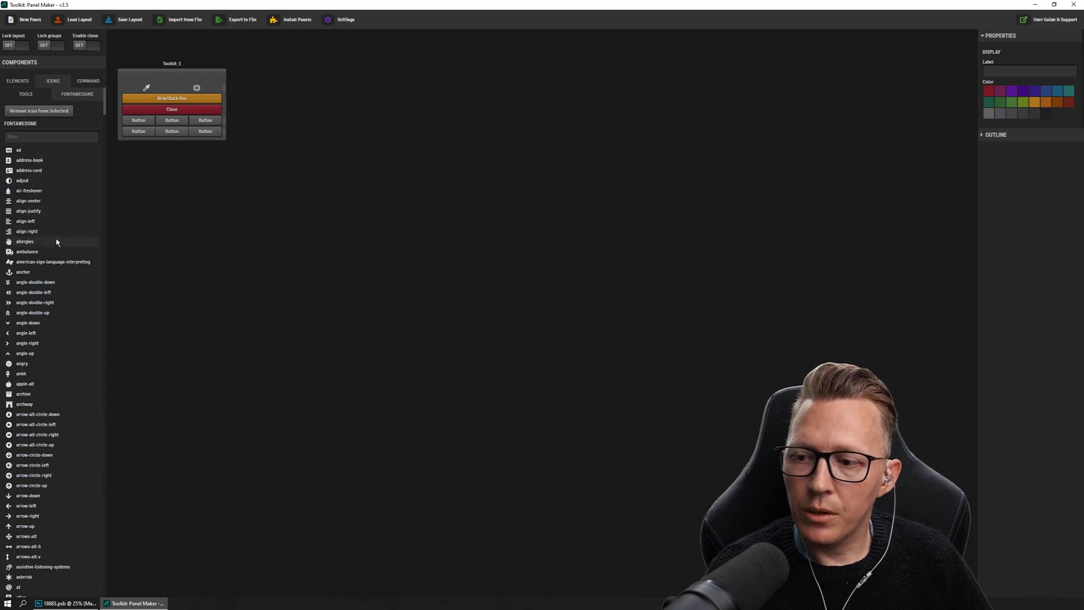
pyautogui.click(26, 137)
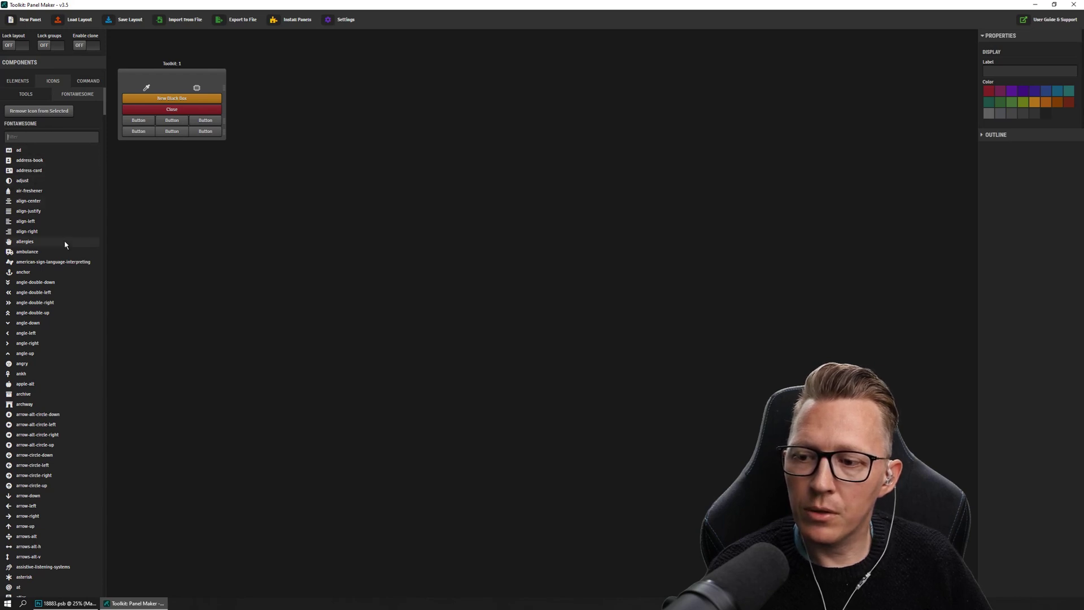
pyautogui.moveTo(22, 272); pyautogui.dragTo(178, 91)
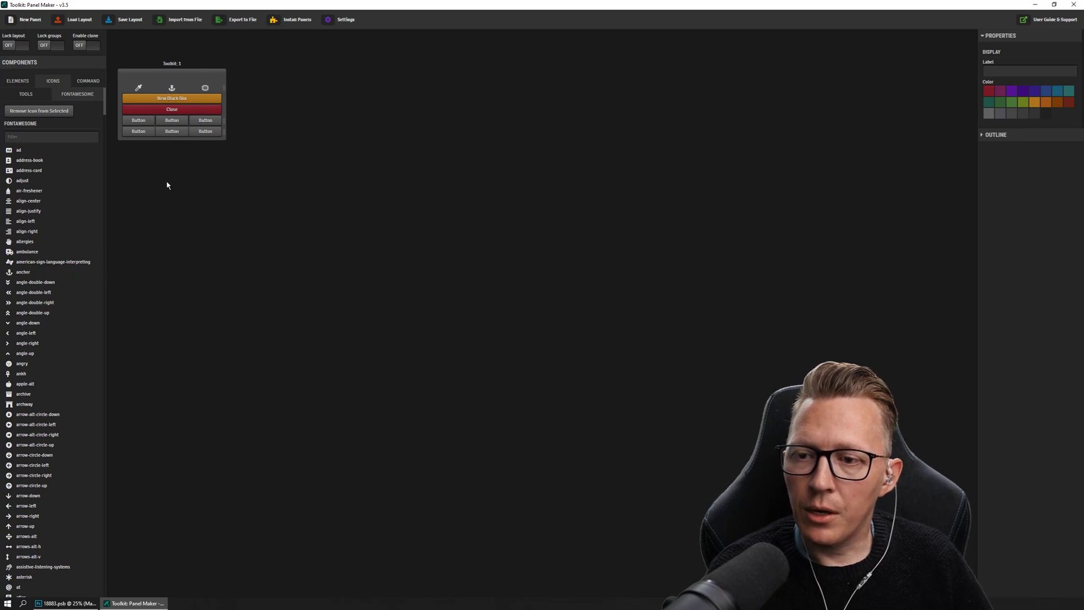
pyautogui.click(171, 89)
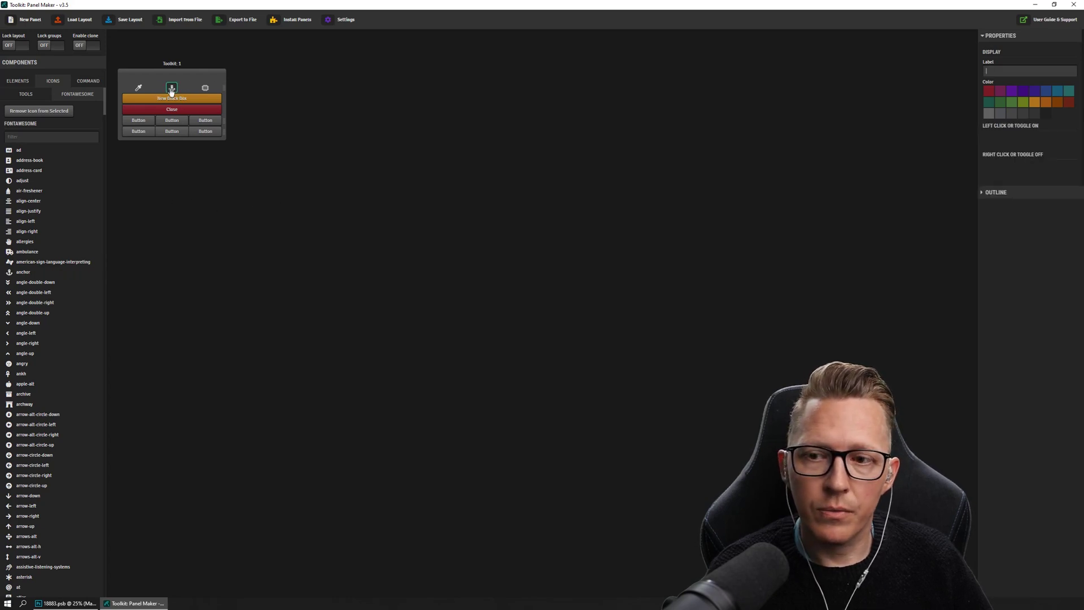
pyautogui.click(285, 140)
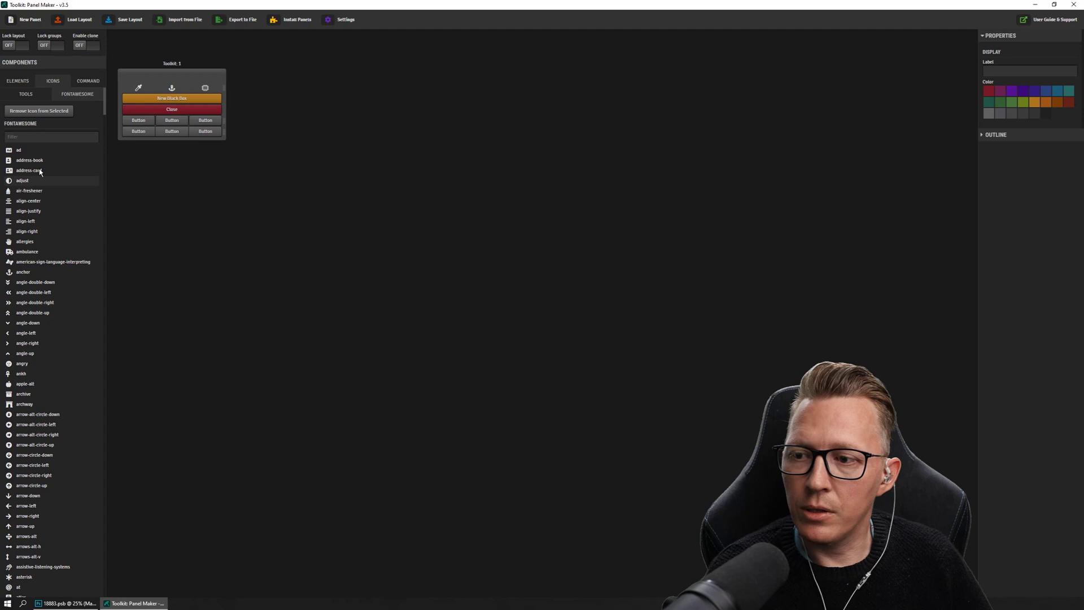
pyautogui.click(24, 94)
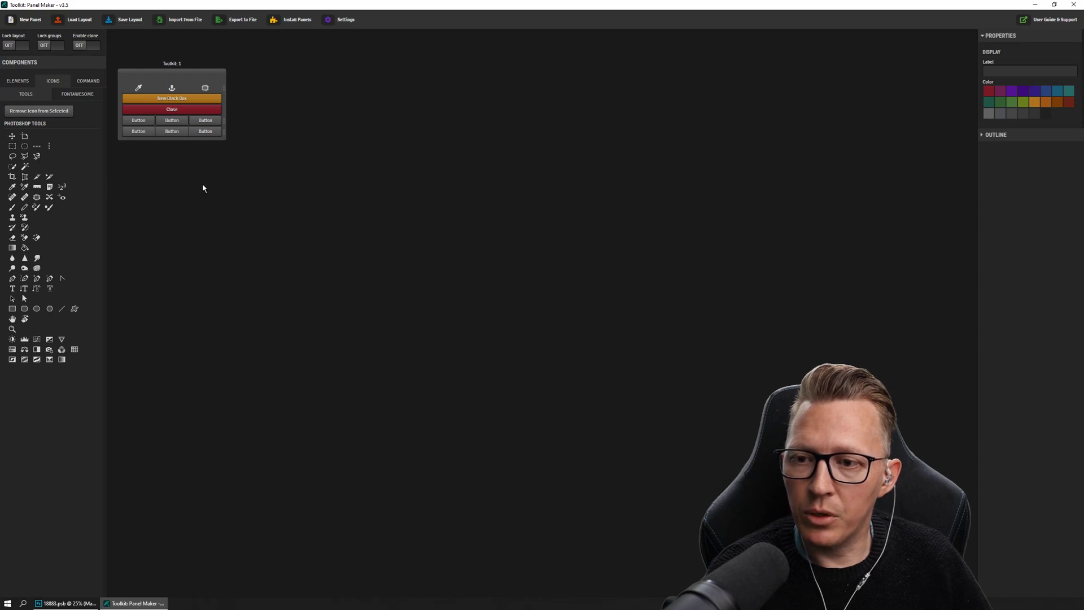
# Give the anchor icon the orange swatch colour under Properties > Color.
pyautogui.click(172, 88)
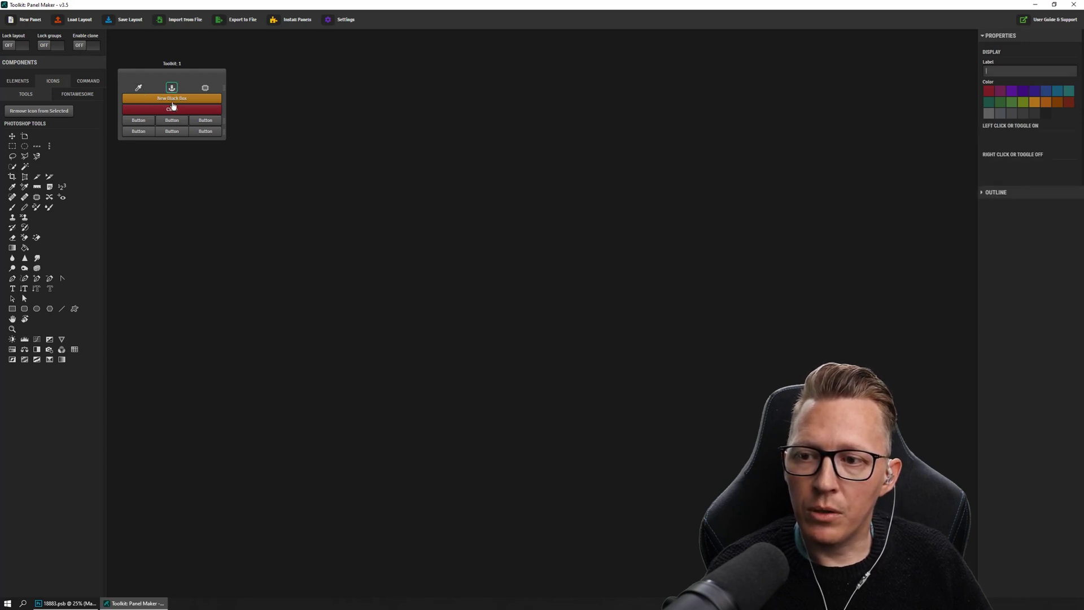
pyautogui.click(75, 96)
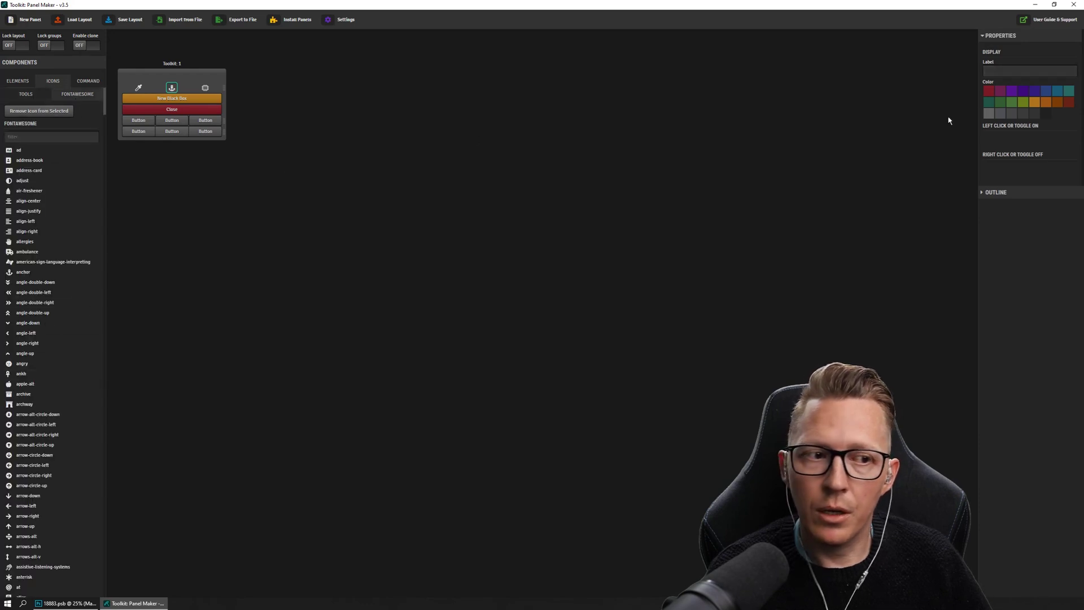
pyautogui.click(1034, 104)
pyautogui.click(677, 145)
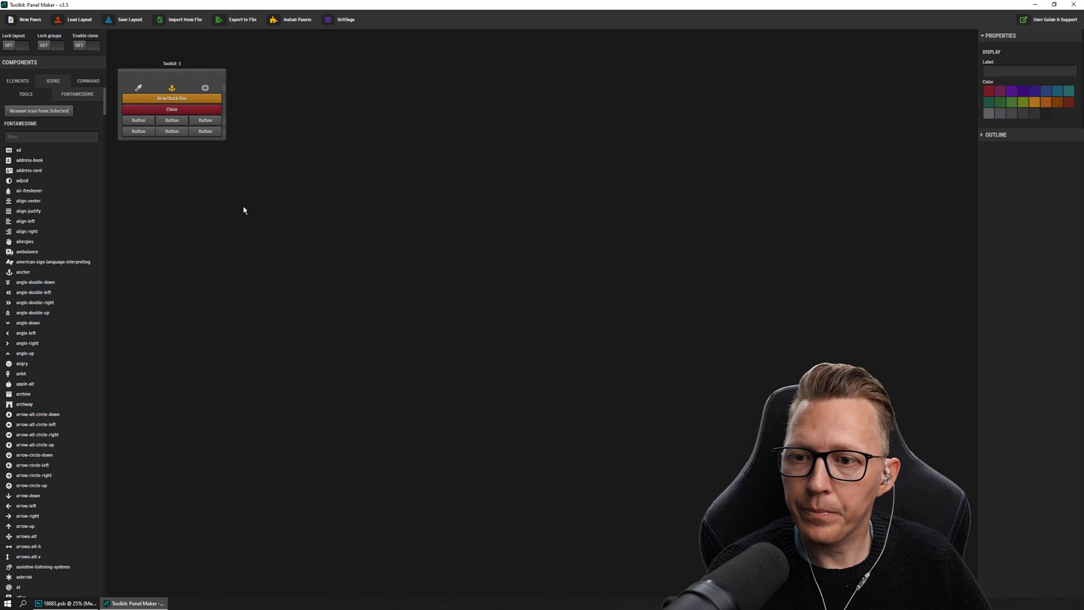
pyautogui.click(31, 96)
pyautogui.click(23, 81)
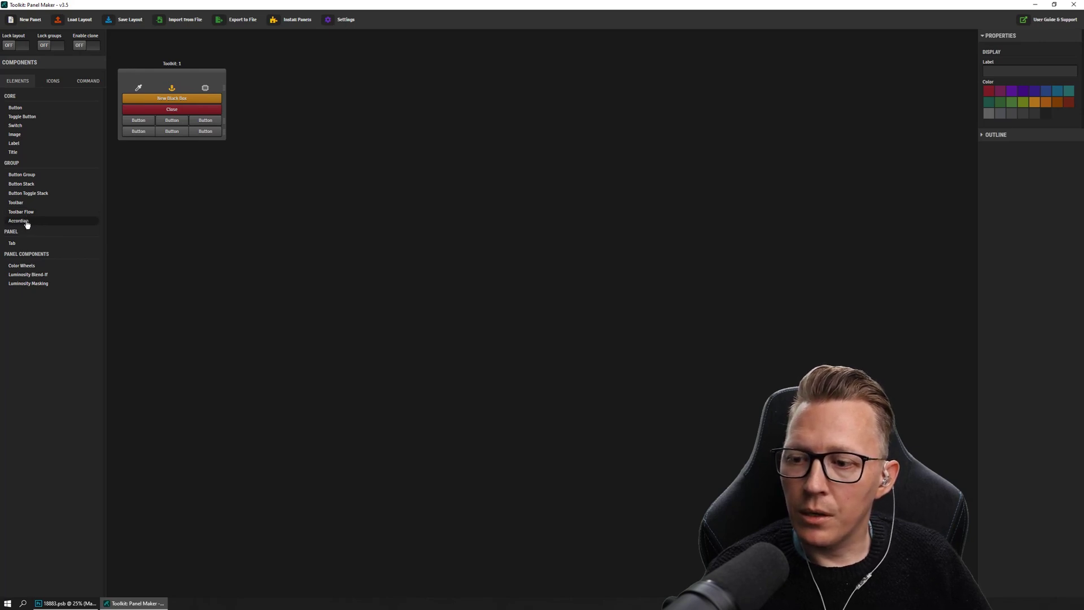
# Drop an Accordian below Close, add Button elements inside it, and save the layout.
pyautogui.moveTo(26, 225); pyautogui.dragTo(180, 121)
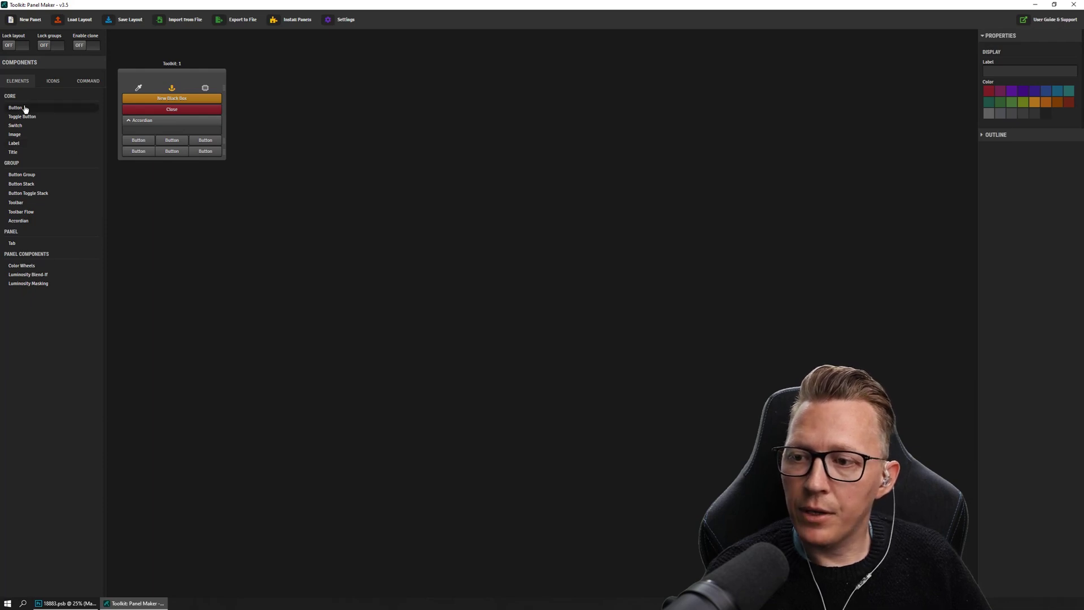
pyautogui.moveTo(25, 108); pyautogui.dragTo(203, 139)
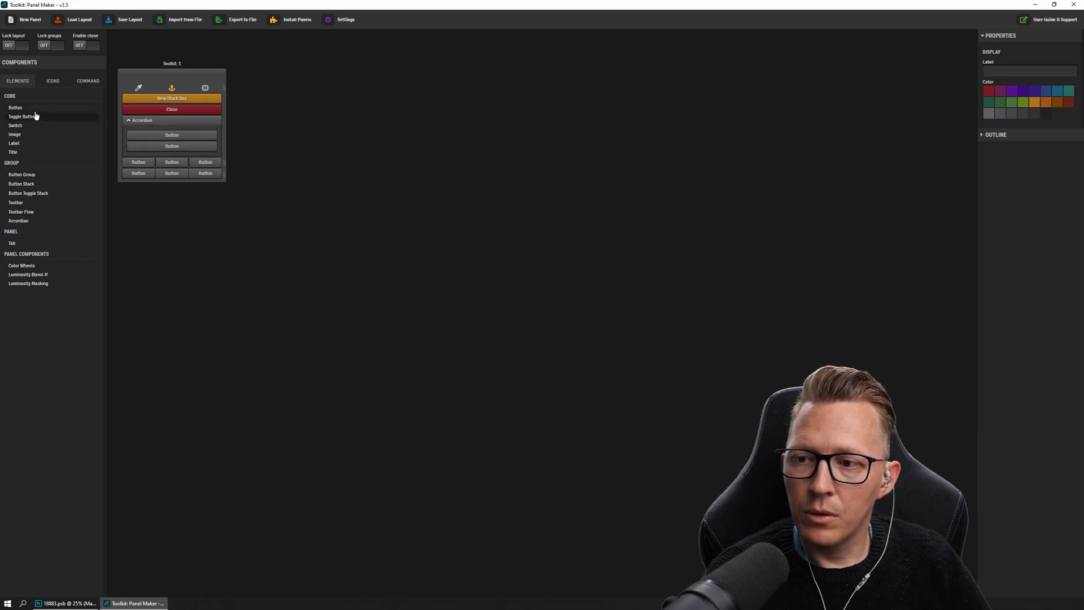
pyautogui.moveTo(31, 109); pyautogui.dragTo(213, 150)
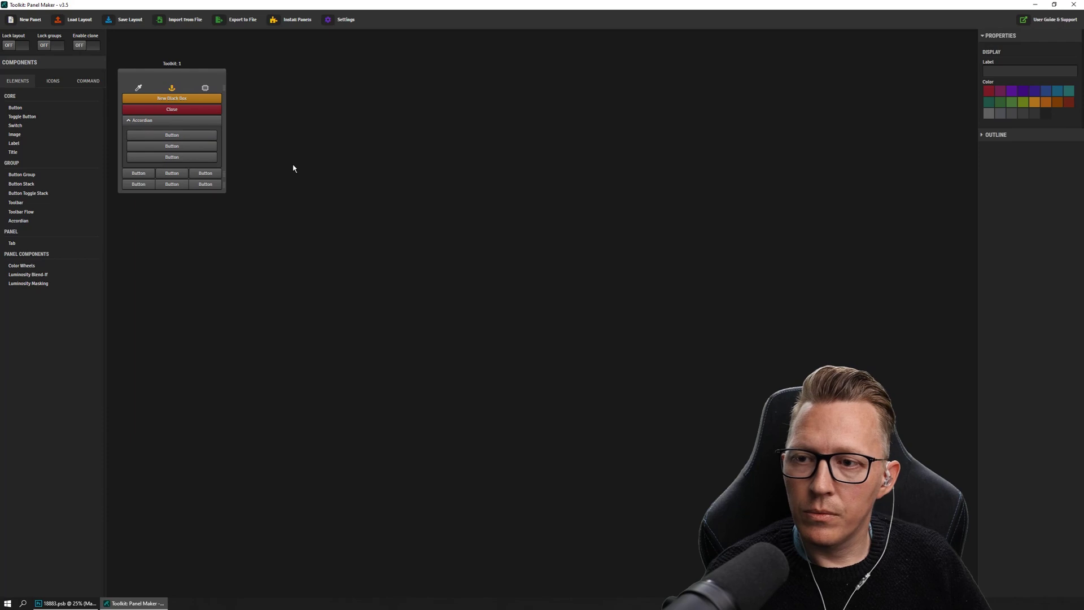
pyautogui.click(125, 22)
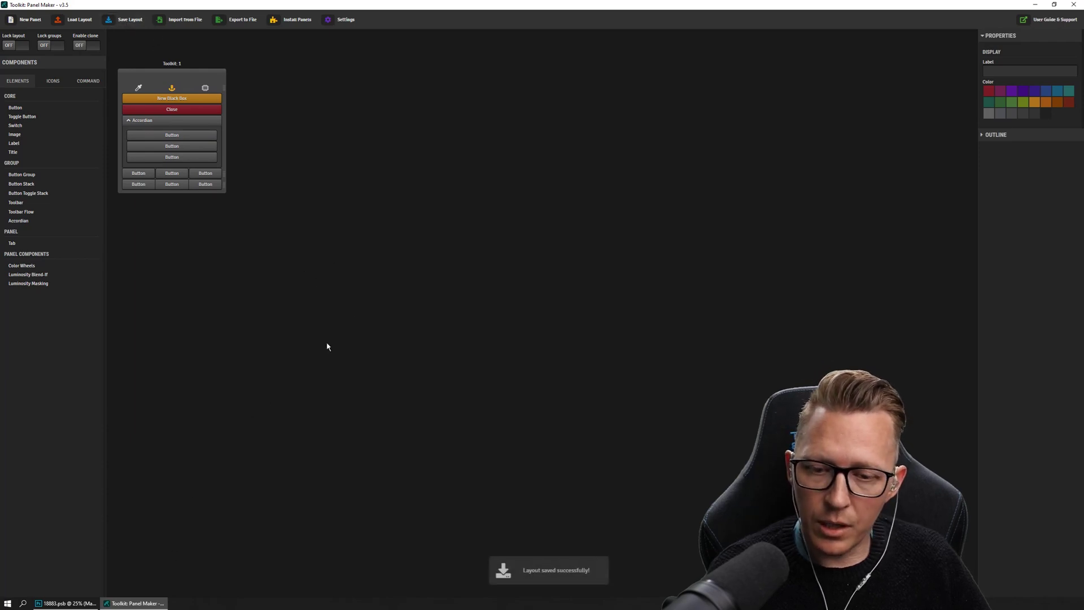
# In Photoshop, load the saved layout into the Toolkit panel and move it left.
pyautogui.hotkey('alt', 'Tab')
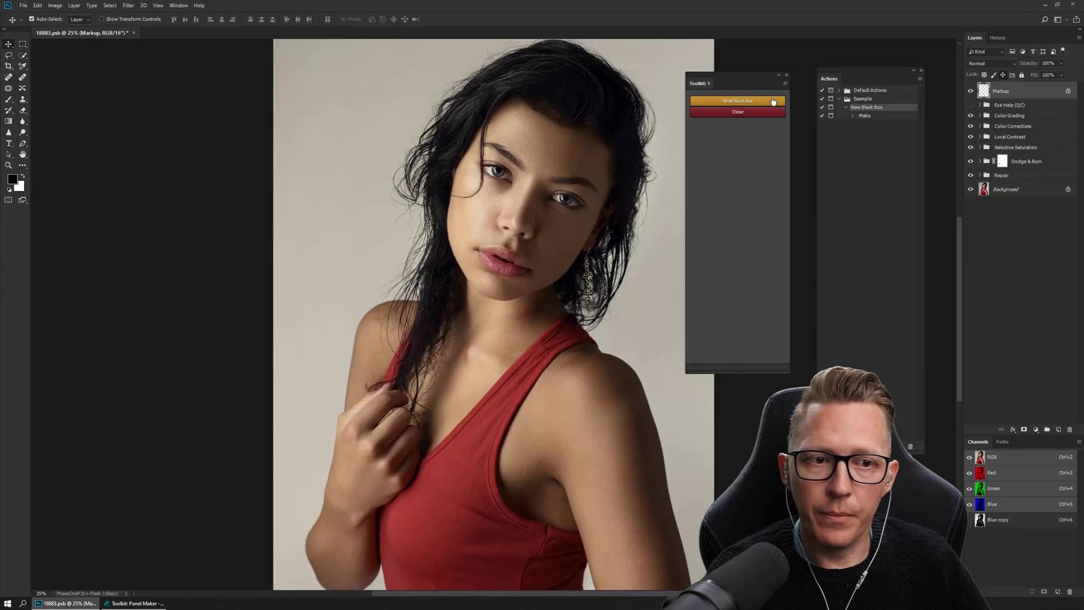
pyautogui.click(784, 84)
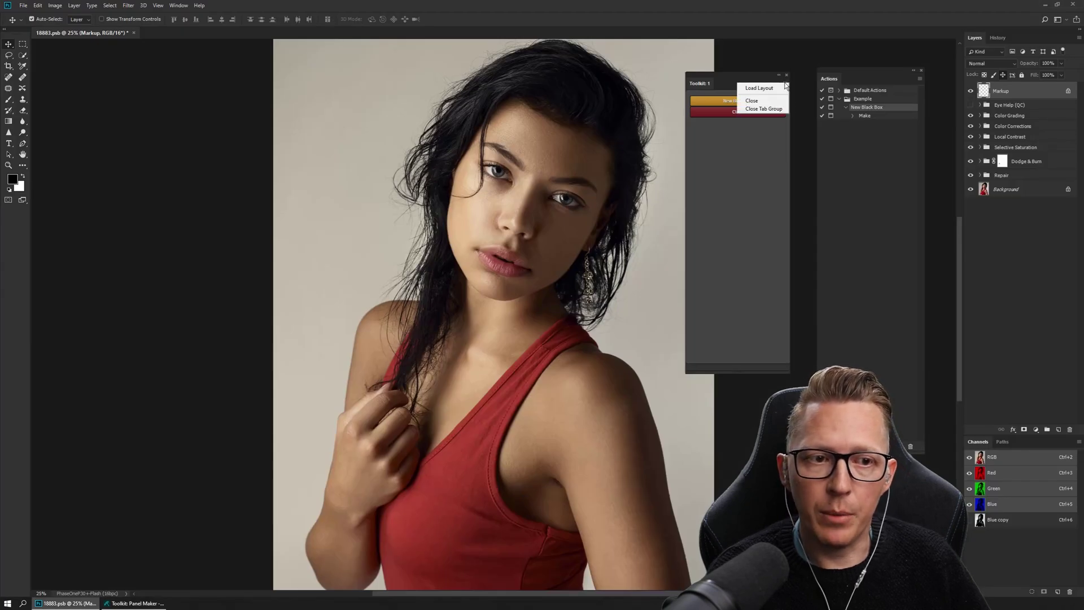
pyautogui.click(776, 89)
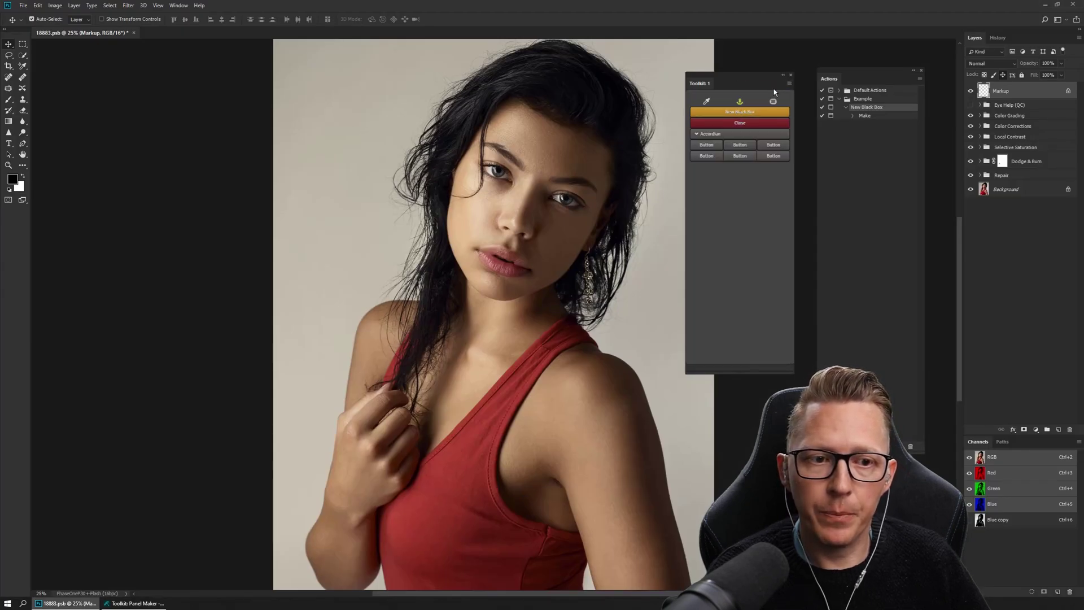
pyautogui.moveTo(701, 85); pyautogui.dragTo(614, 103)
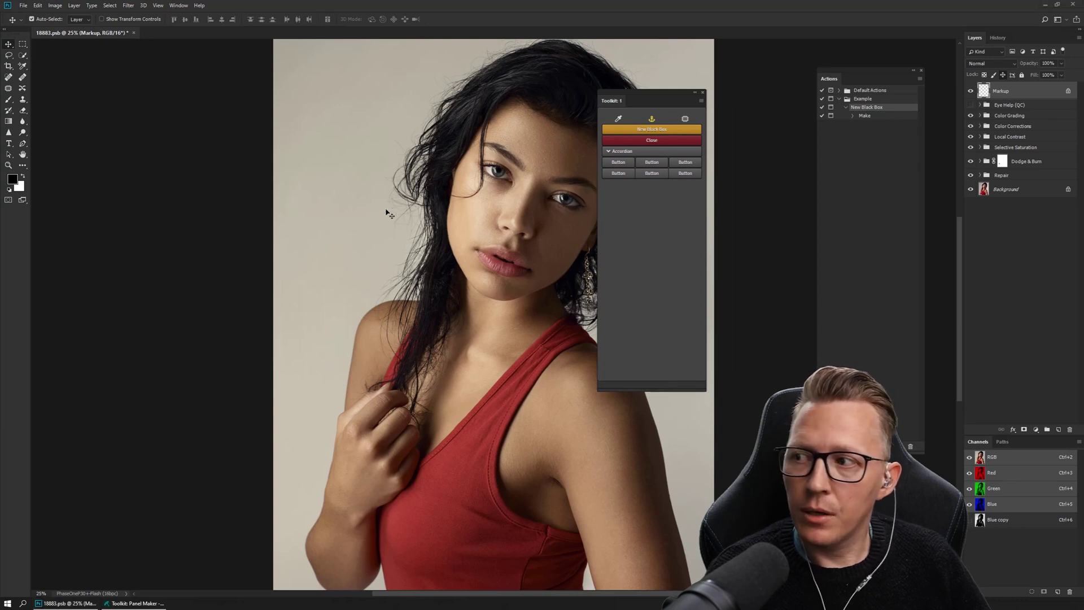
# Widen the Toolkit panel design in the panel maker and save the layout.
pyautogui.hotkey('alt', 'Tab')
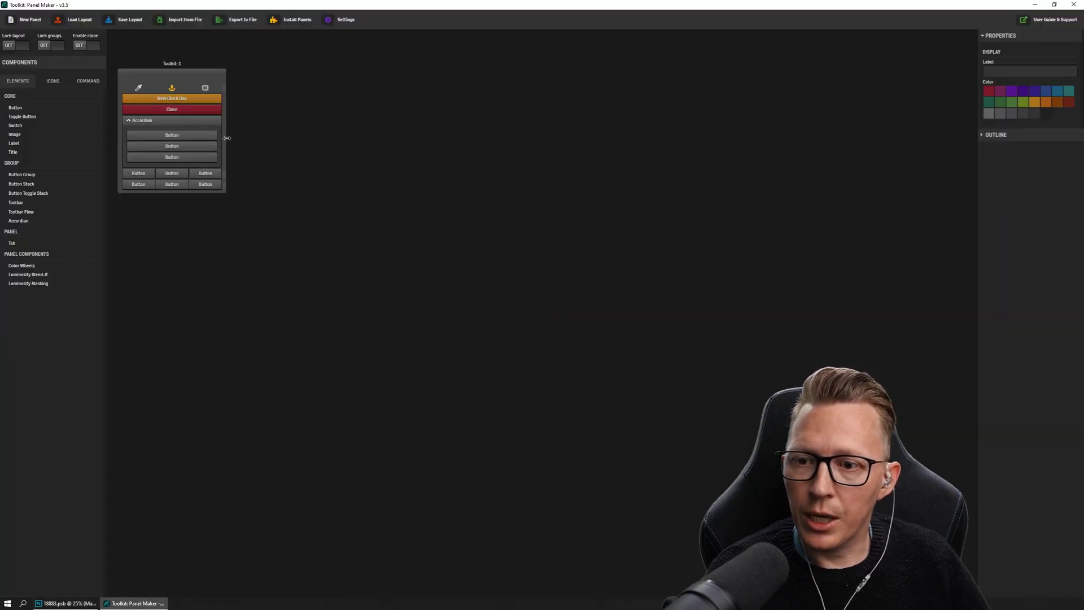
pyautogui.moveTo(226, 140); pyautogui.dragTo(270, 140)
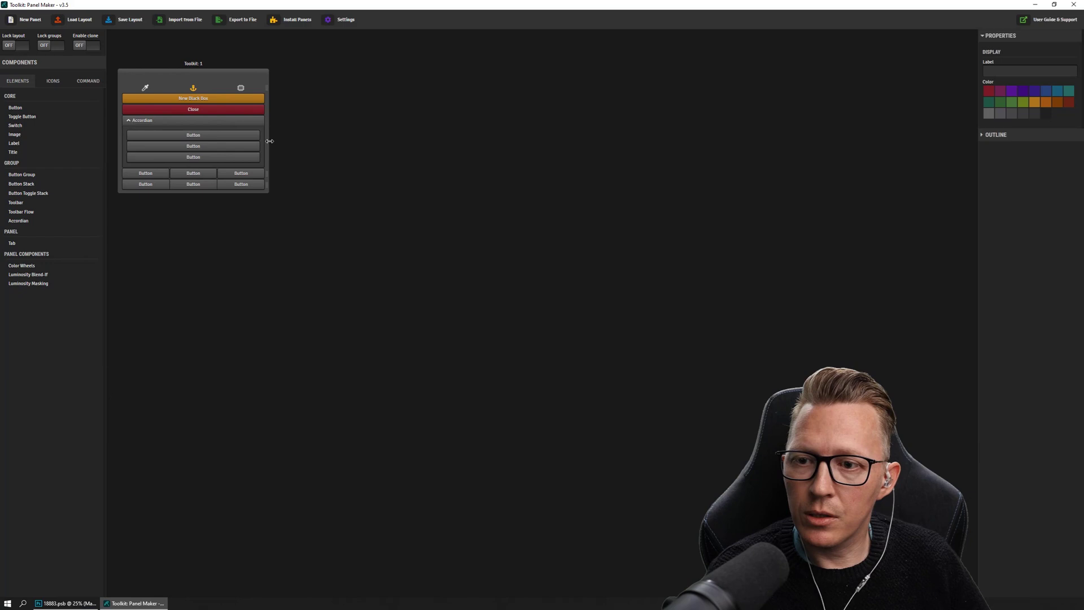
pyautogui.click(129, 20)
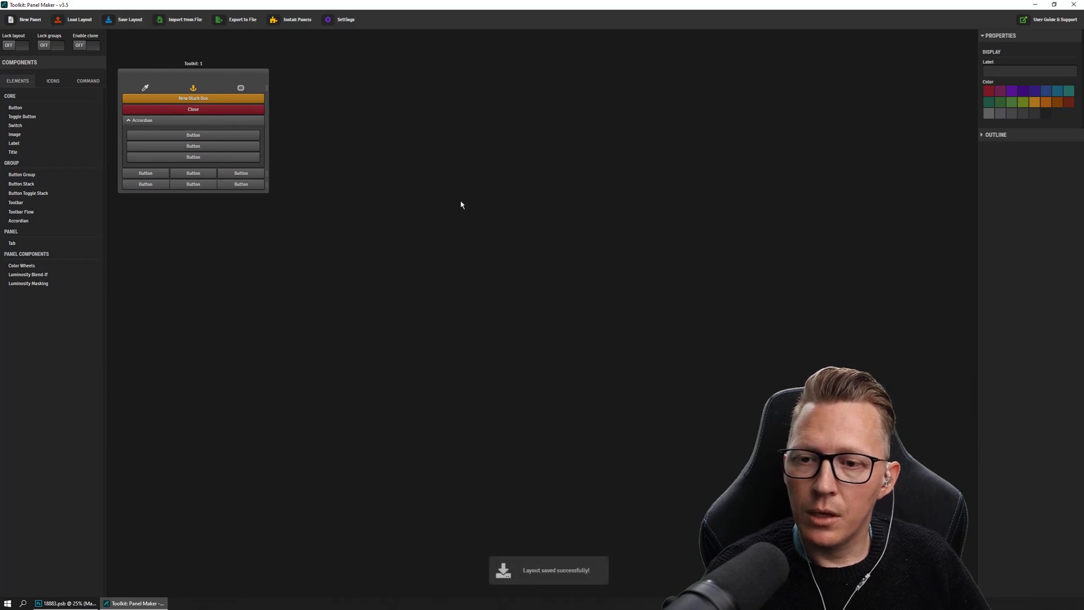
pyautogui.hotkey('alt', 'Tab')
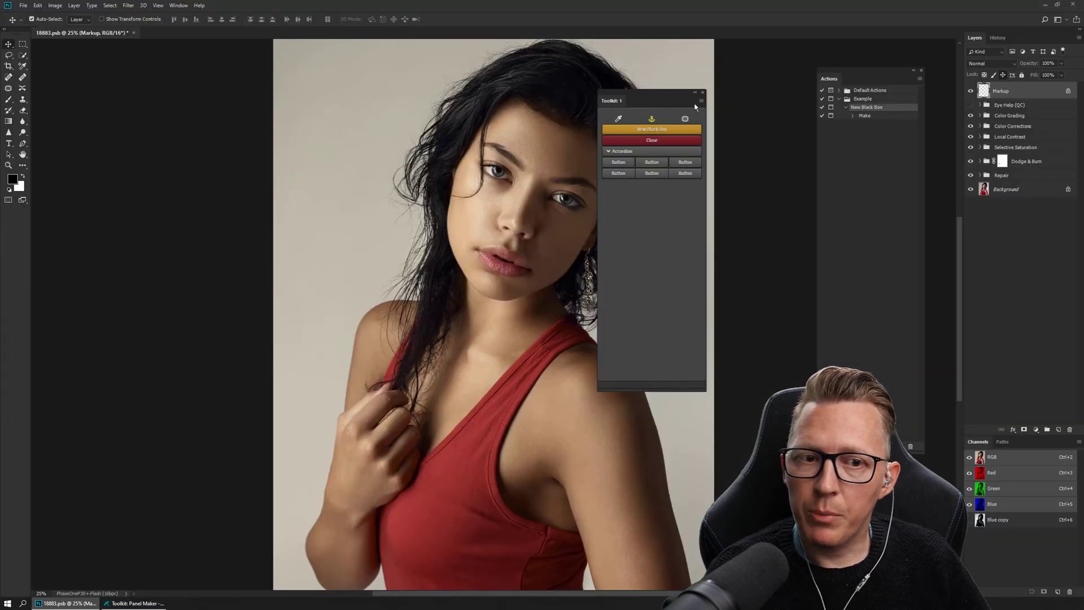
# Reload the Toolkit layout in Photoshop, then dock and refloat the panel over the image.
pyautogui.click(703, 101)
pyautogui.click(690, 106)
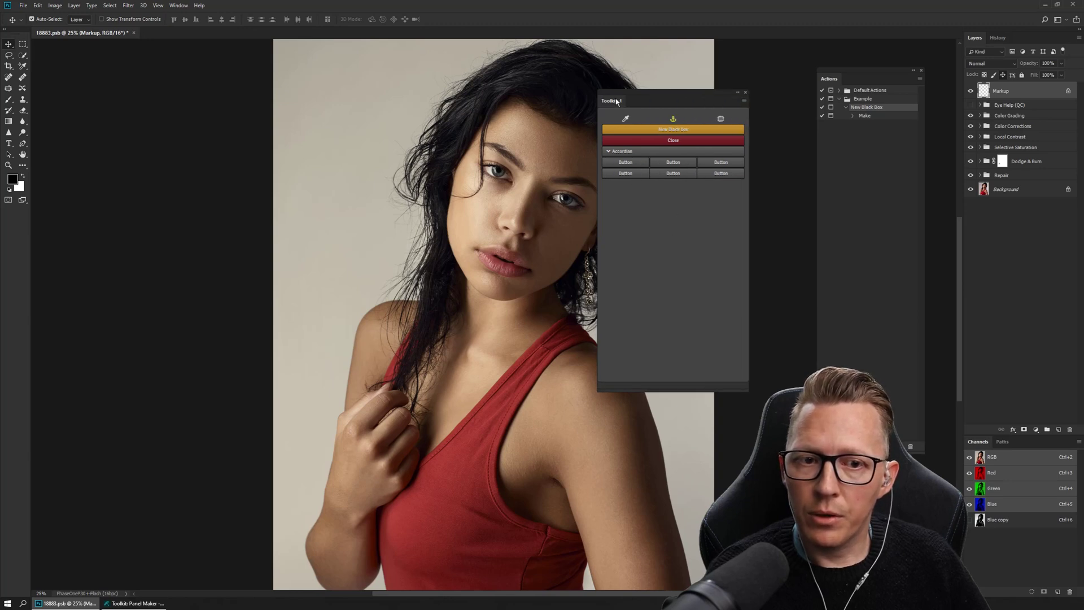
pyautogui.moveTo(617, 101); pyautogui.dragTo(43, 171)
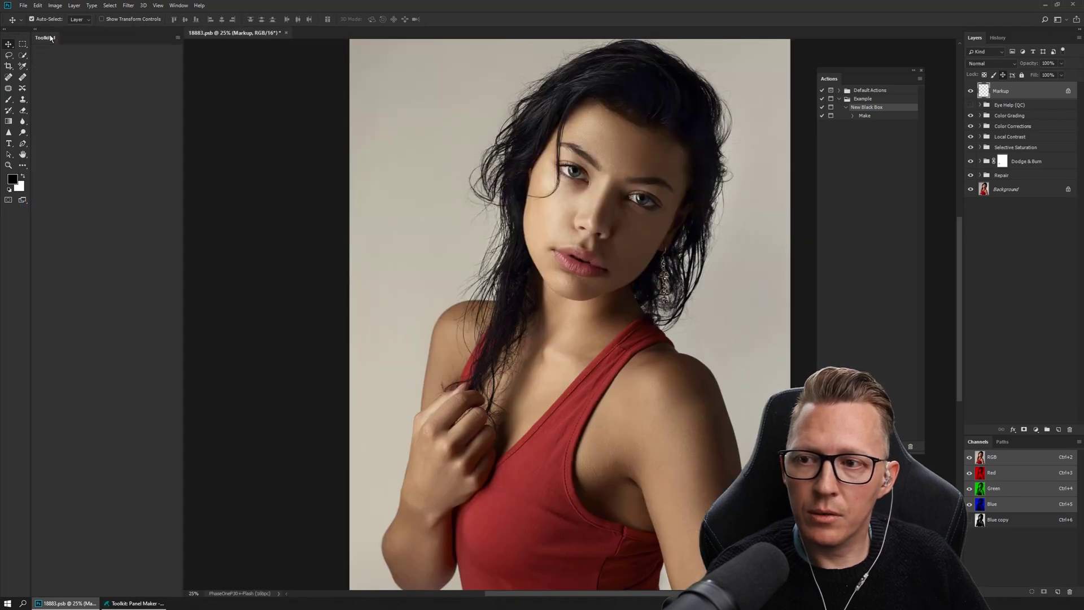
pyautogui.moveTo(50, 38); pyautogui.dragTo(375, 587)
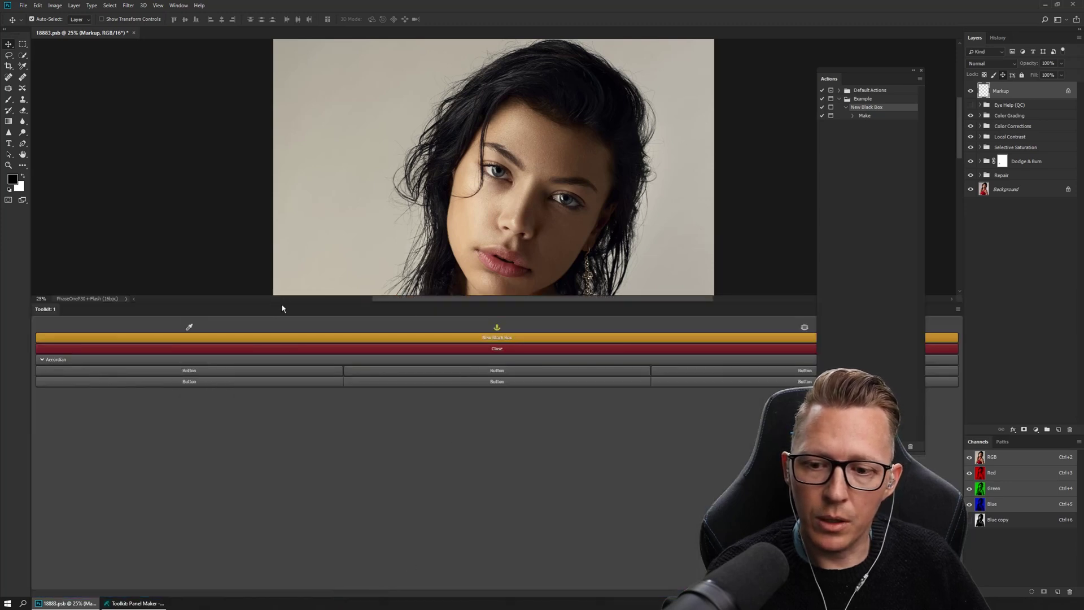
pyautogui.moveTo(285, 300); pyautogui.dragTo(325, 417)
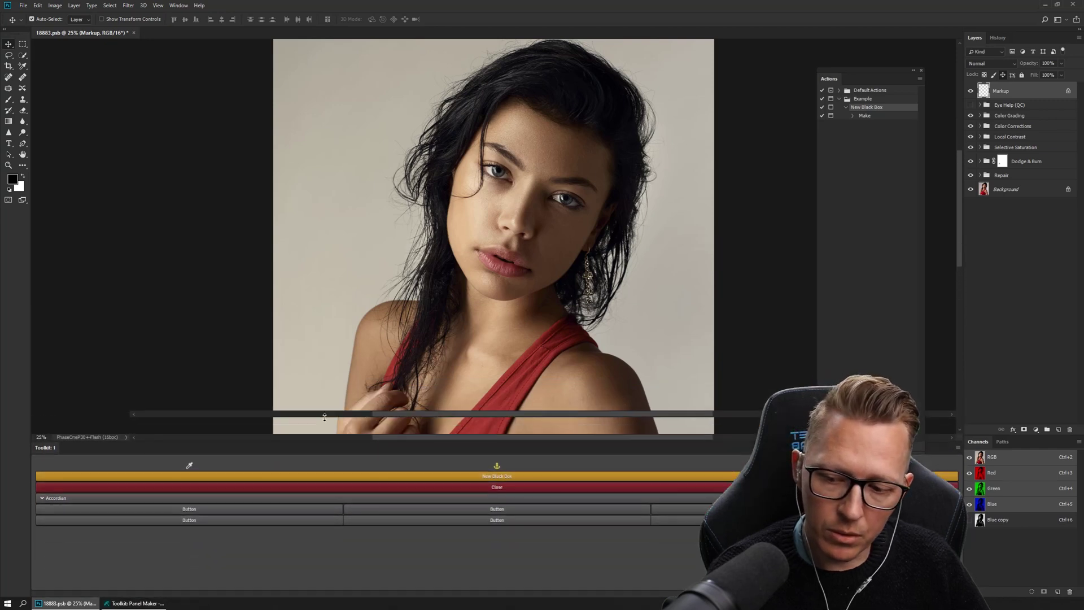
pyautogui.moveTo(55, 425); pyautogui.dragTo(518, 95)
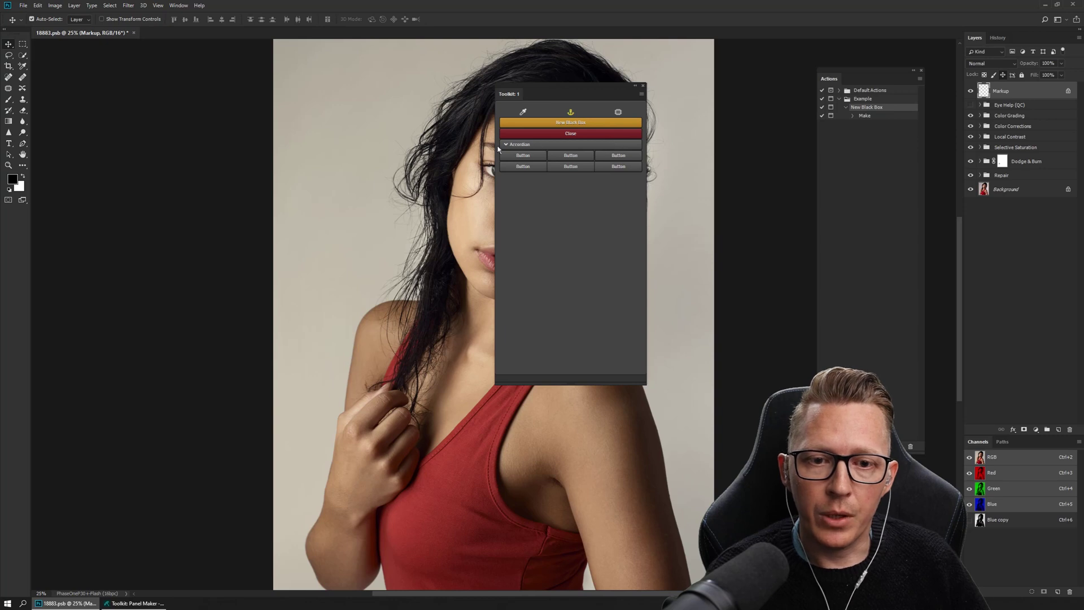
# Expand the Accordian section to reveal its three stacked buttons.
pyautogui.click(574, 145)
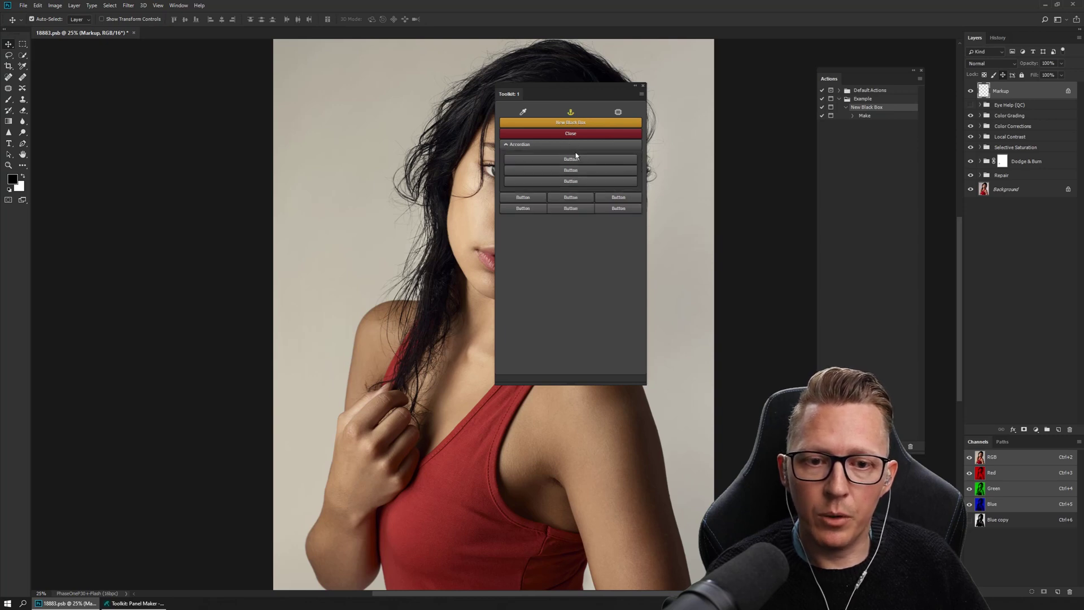
pyautogui.click(576, 144)
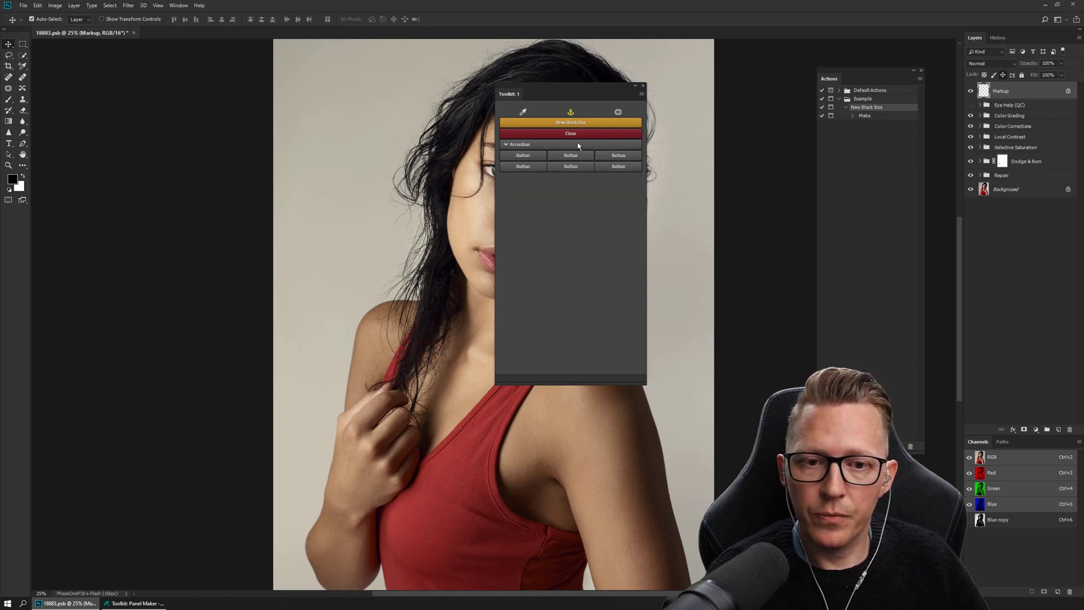
pyautogui.click(579, 146)
pyautogui.click(579, 146)
pyautogui.click(579, 146)
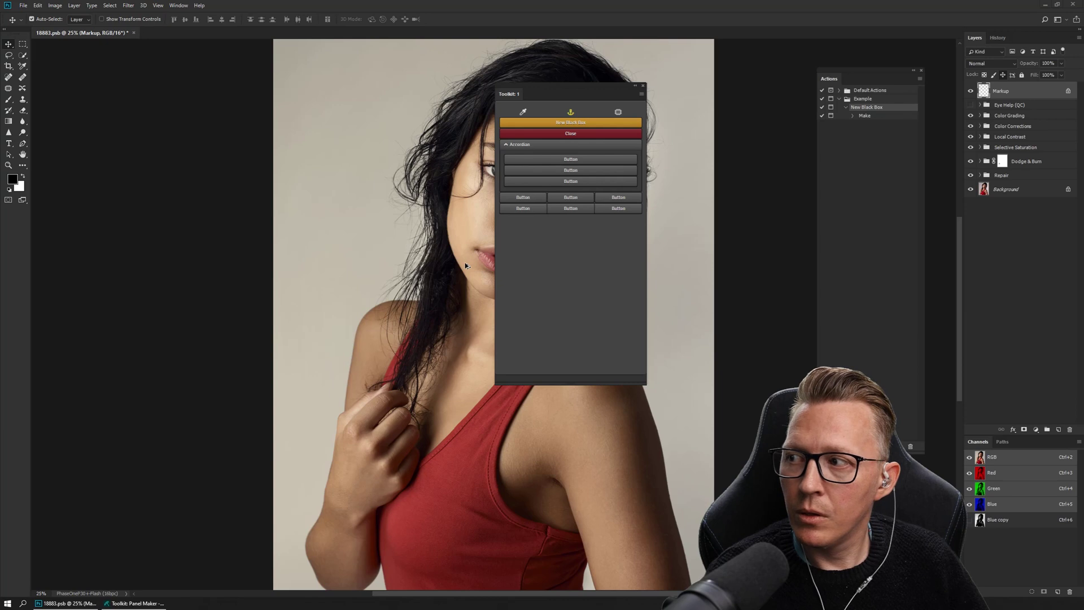
# Back in Panel Maker, narrow the Toolkit panel design to its compact width.
pyautogui.hotkey('alt', 'Tab')
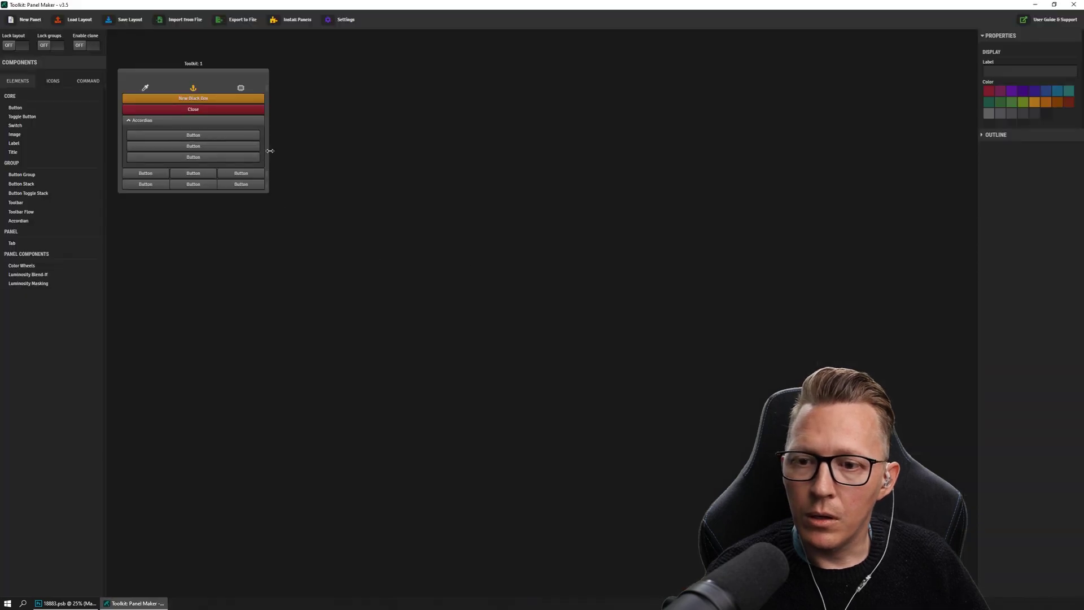
pyautogui.moveTo(269, 152); pyautogui.dragTo(234, 147)
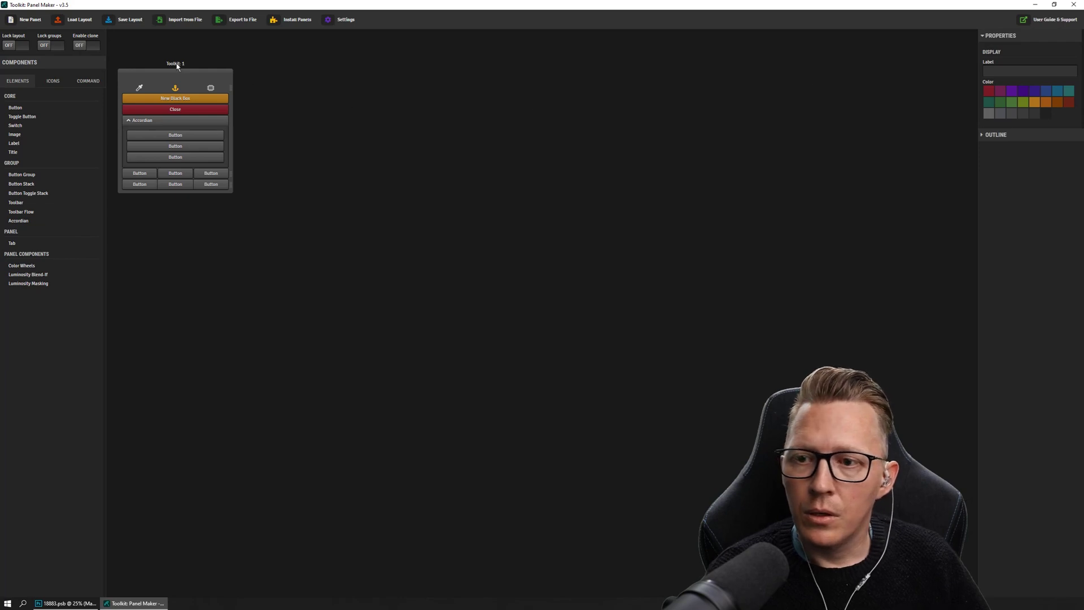
# Shift the panel slightly and add a tab strip at its top, editing the first tab's label.
pyautogui.moveTo(175, 63); pyautogui.dragTo(261, 83)
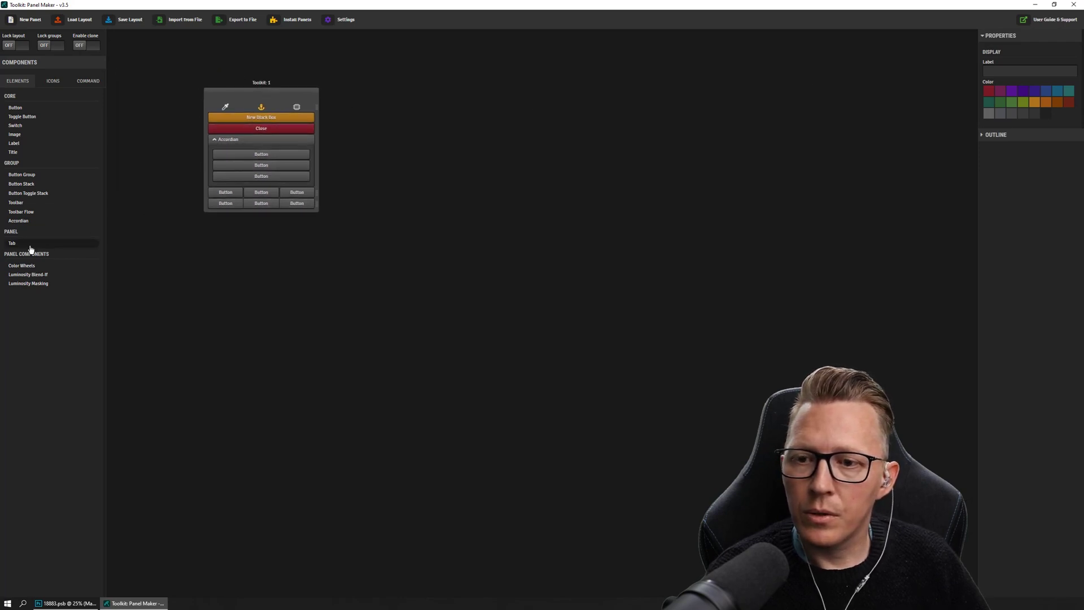
pyautogui.moveTo(30, 249); pyautogui.dragTo(243, 92)
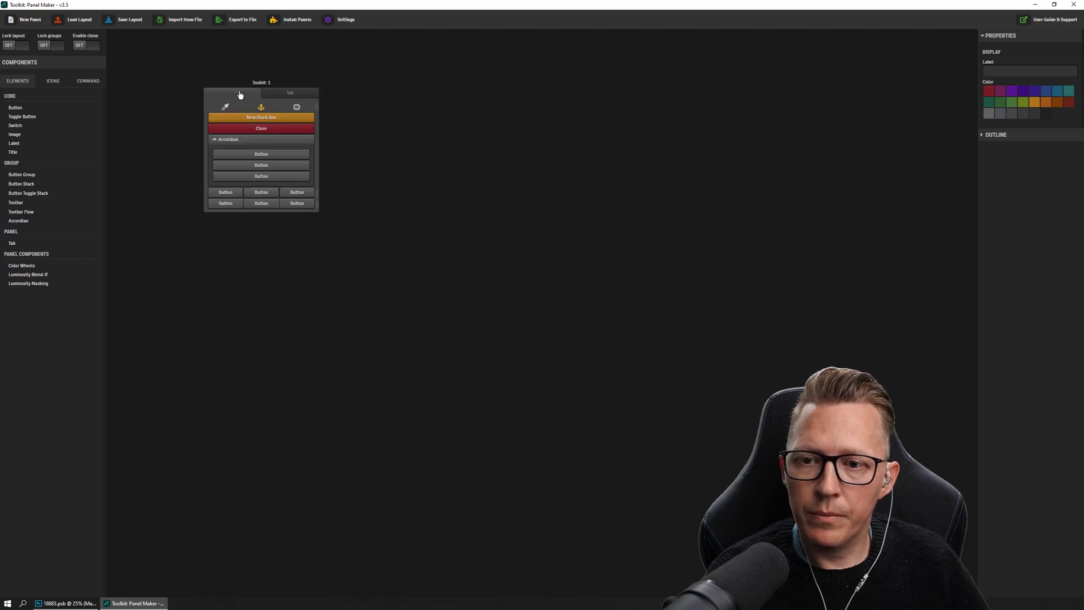
pyautogui.click(1005, 69)
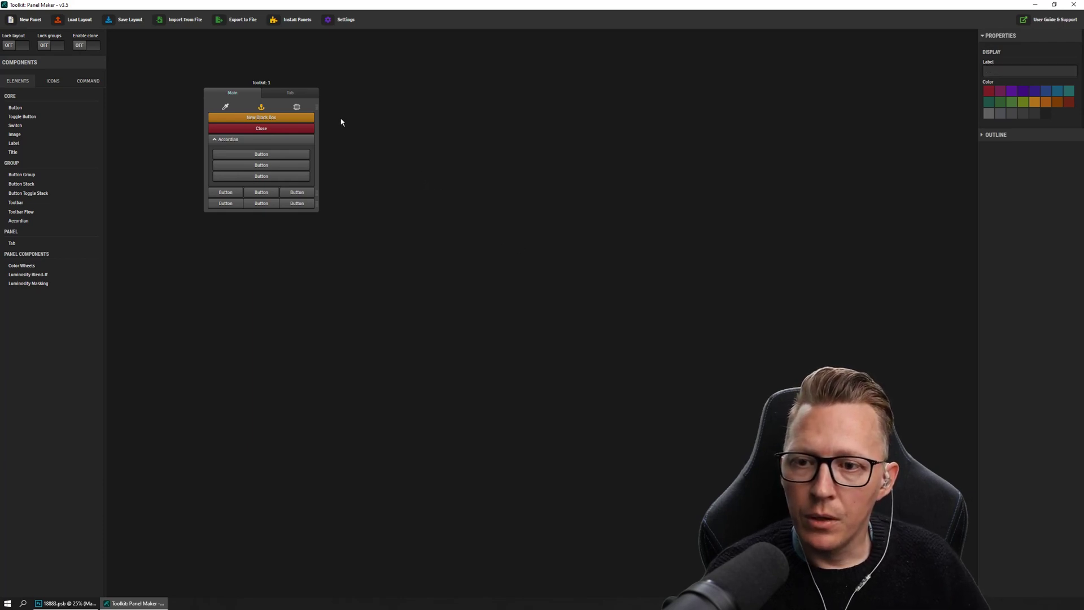
# Rename the second tab 'Other' and place a button on it.
pyautogui.click(284, 94)
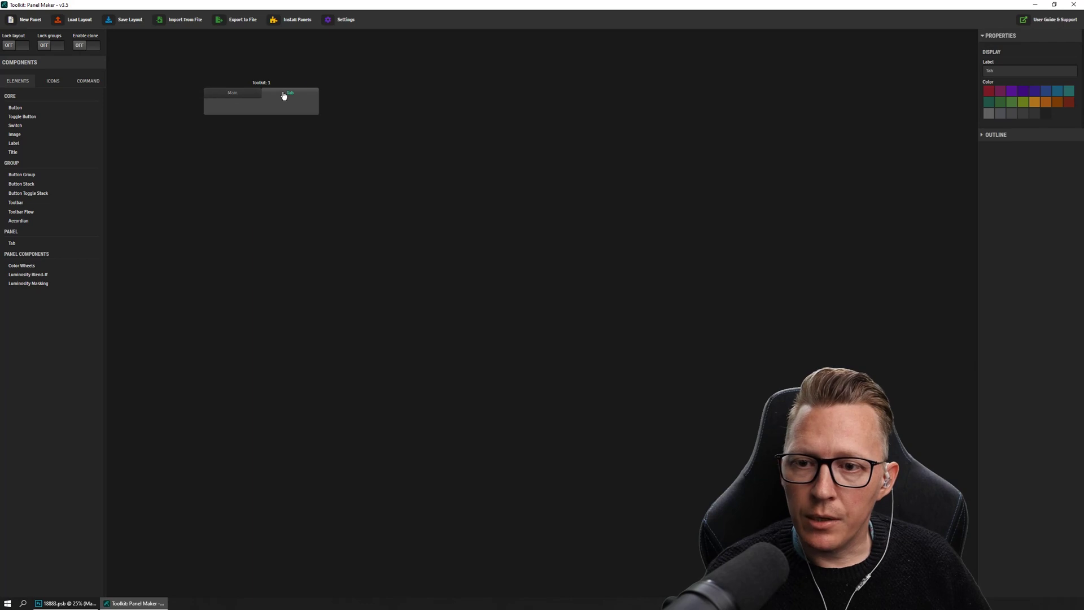
pyautogui.doubleClick(1011, 70)
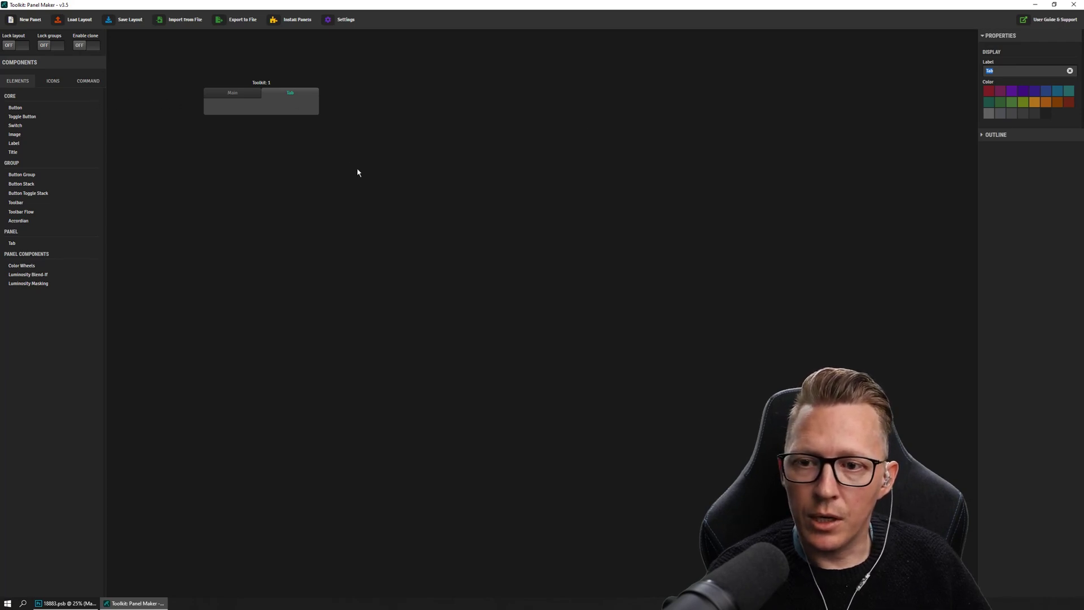
pyautogui.write('Other')
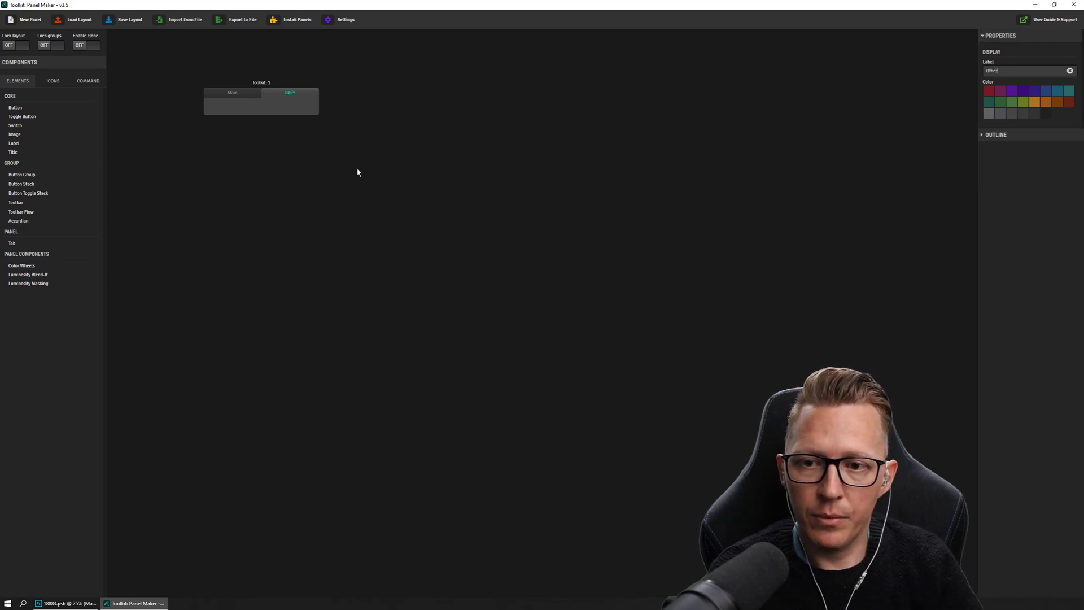
pyautogui.moveTo(46, 112); pyautogui.dragTo(261, 111)
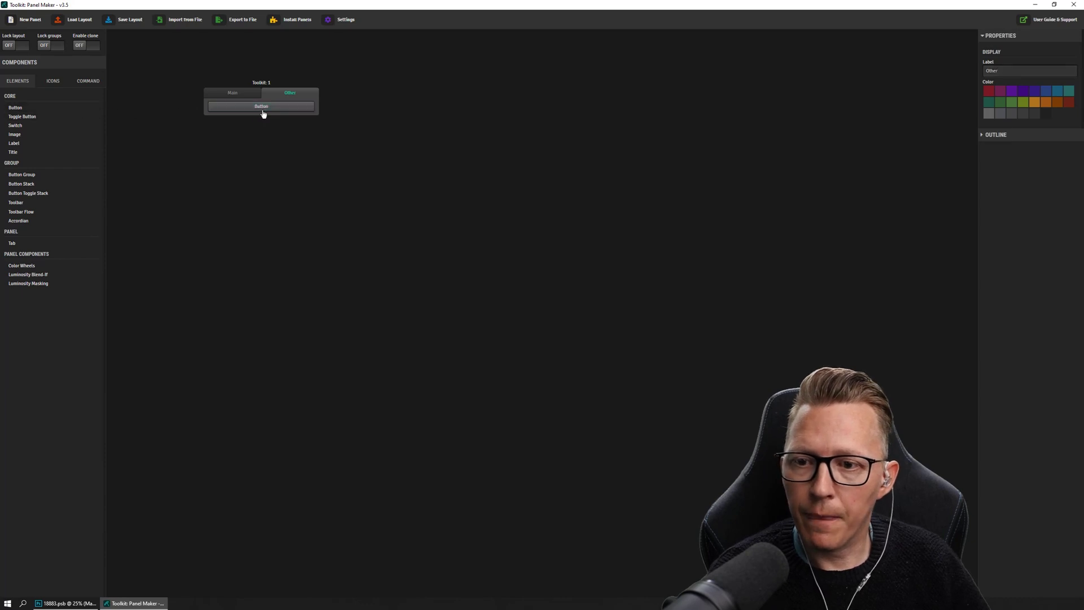
# Return to the Main tab, deselect, and save the panel layout.
pyautogui.click(237, 94)
pyautogui.click(156, 144)
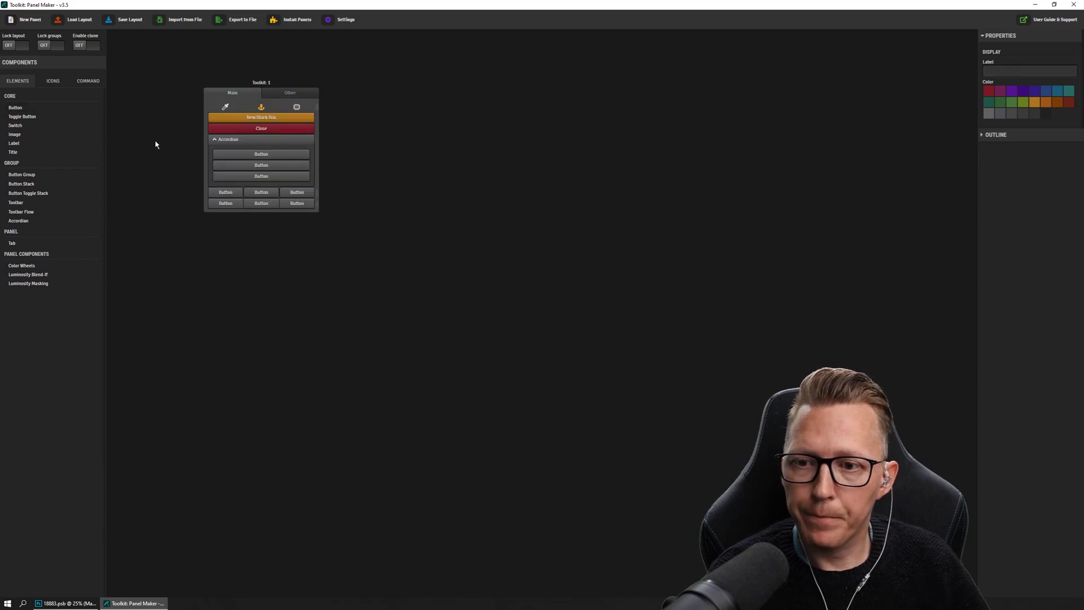
pyautogui.click(134, 21)
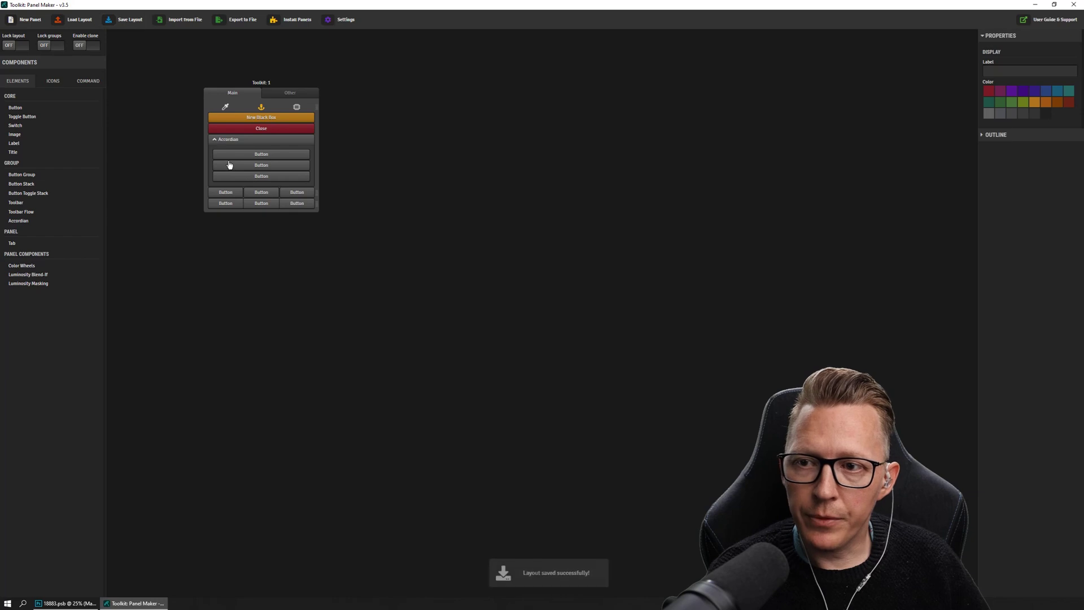
# In Photoshop, reload the Toolkit panel's saved layout from its options menu.
pyautogui.hotkey('alt', 'Tab')
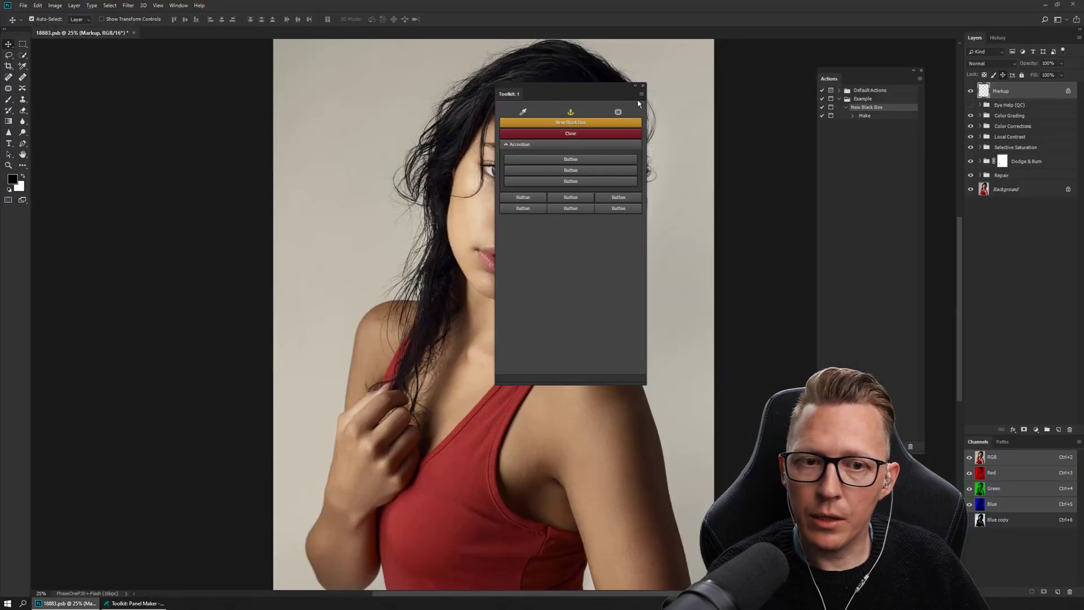
pyautogui.click(642, 94)
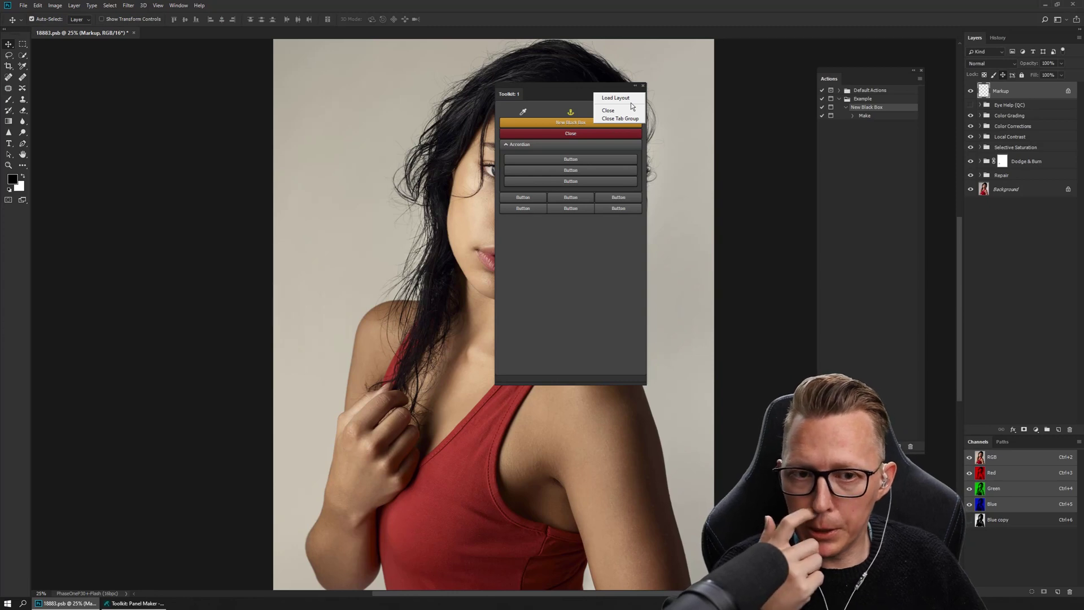
pyautogui.click(628, 99)
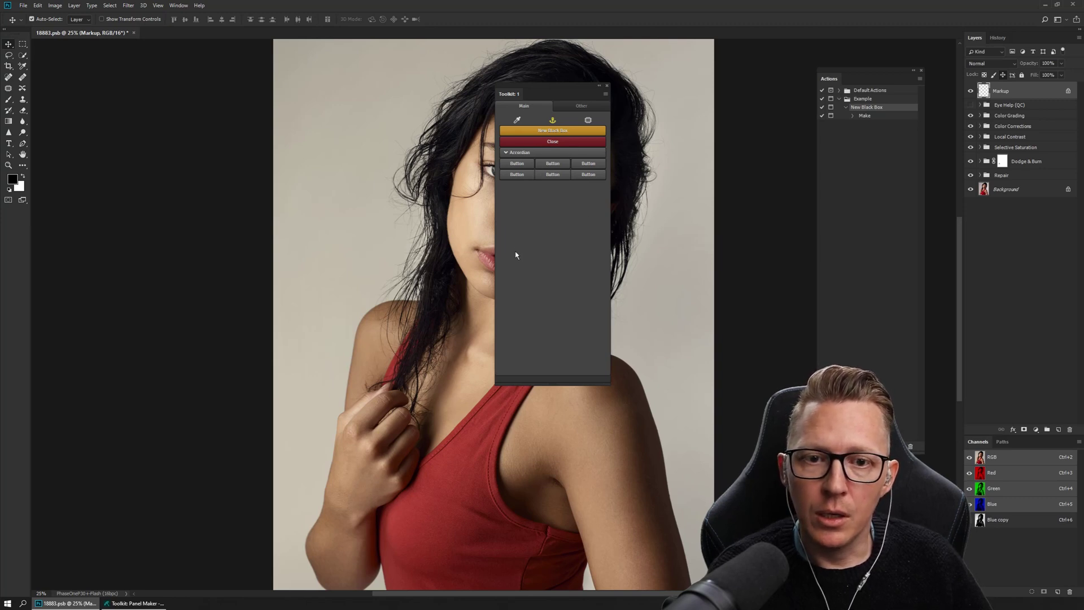
# Test the Main and Other tabs, then move the Toolkit panel left of the photo.
pyautogui.click(579, 109)
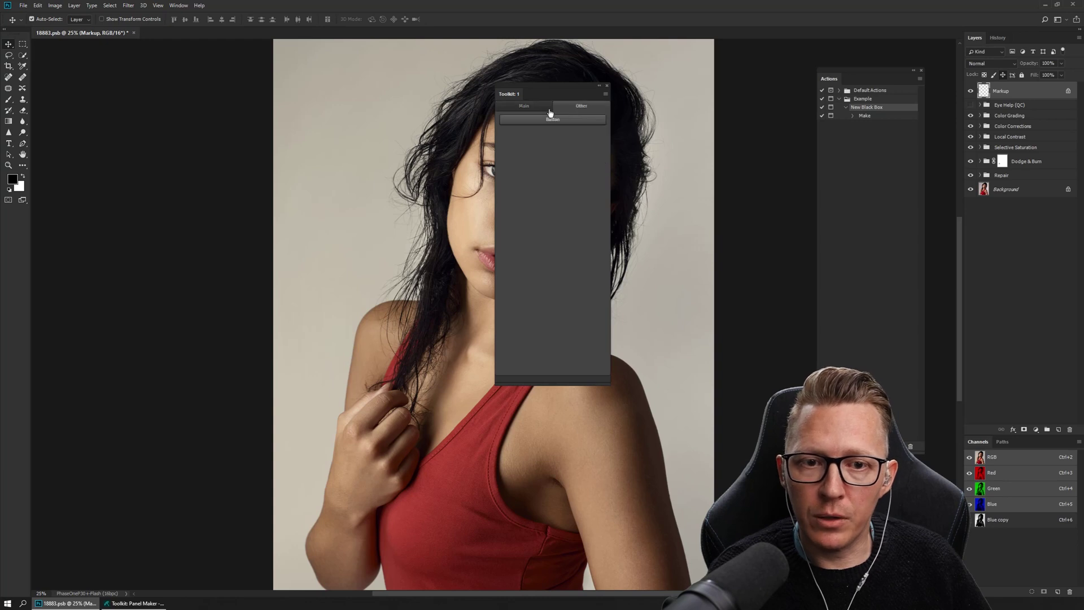
pyautogui.click(534, 110)
pyautogui.click(585, 110)
pyautogui.click(532, 112)
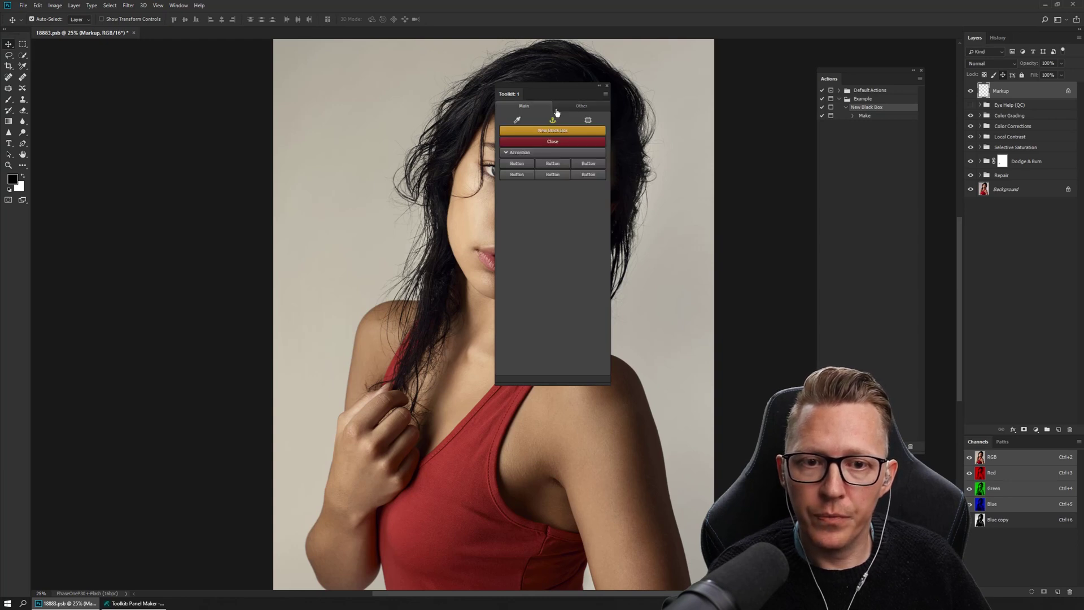
pyautogui.click(560, 110)
pyautogui.click(527, 110)
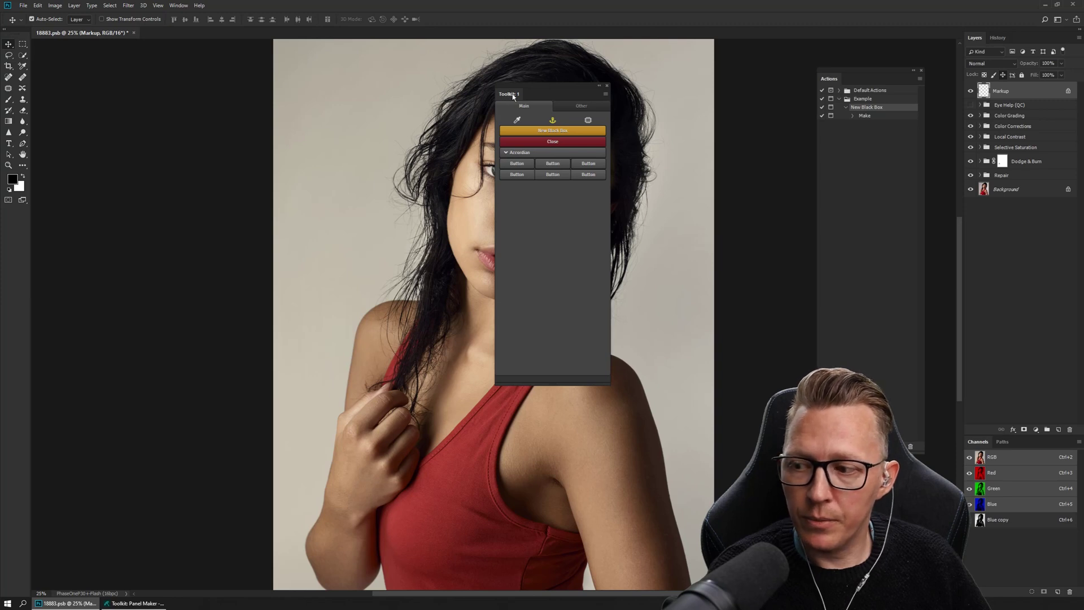
pyautogui.moveTo(512, 96); pyautogui.dragTo(113, 107)
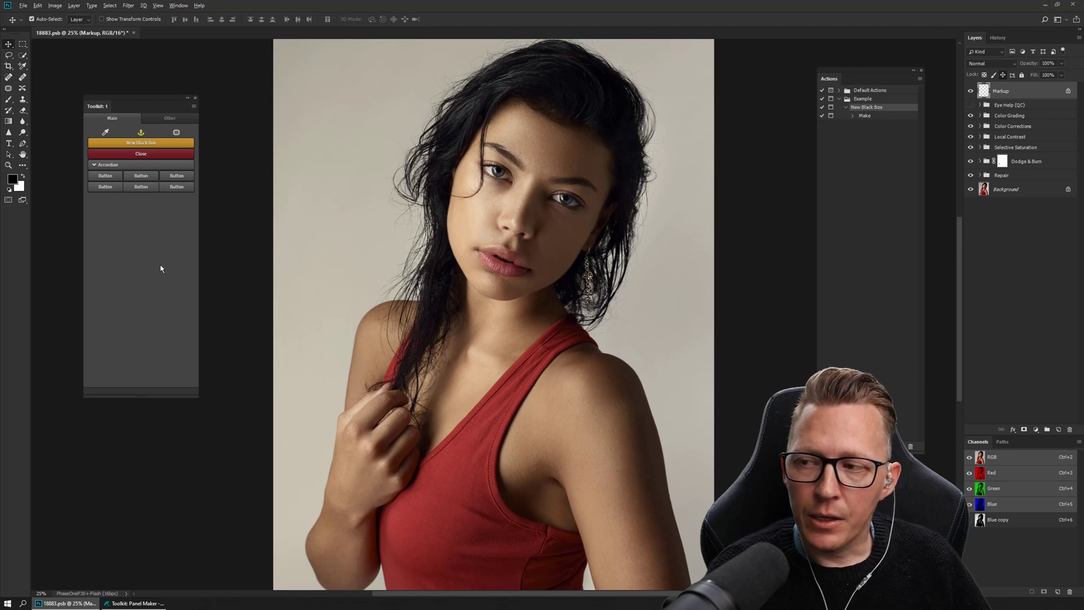
pyautogui.hotkey('alt', 'Tab')
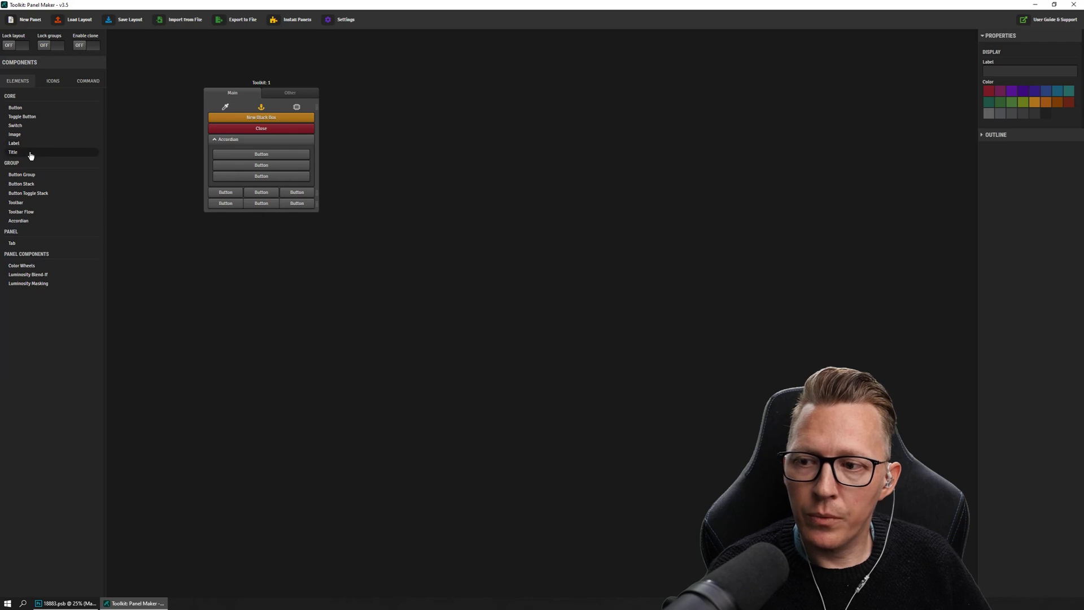
# Place a Title element under New Black Box and set its label to 'Dodge & Burn'.
pyautogui.moveTo(30, 156); pyautogui.dragTo(293, 126)
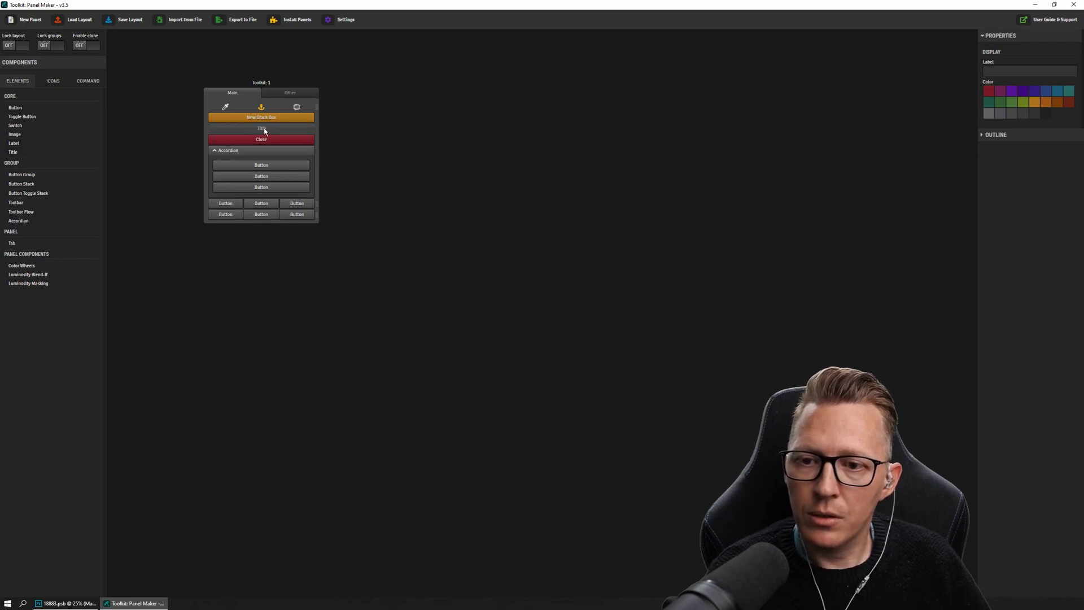
pyautogui.click(265, 130)
pyautogui.doubleClick(1022, 71)
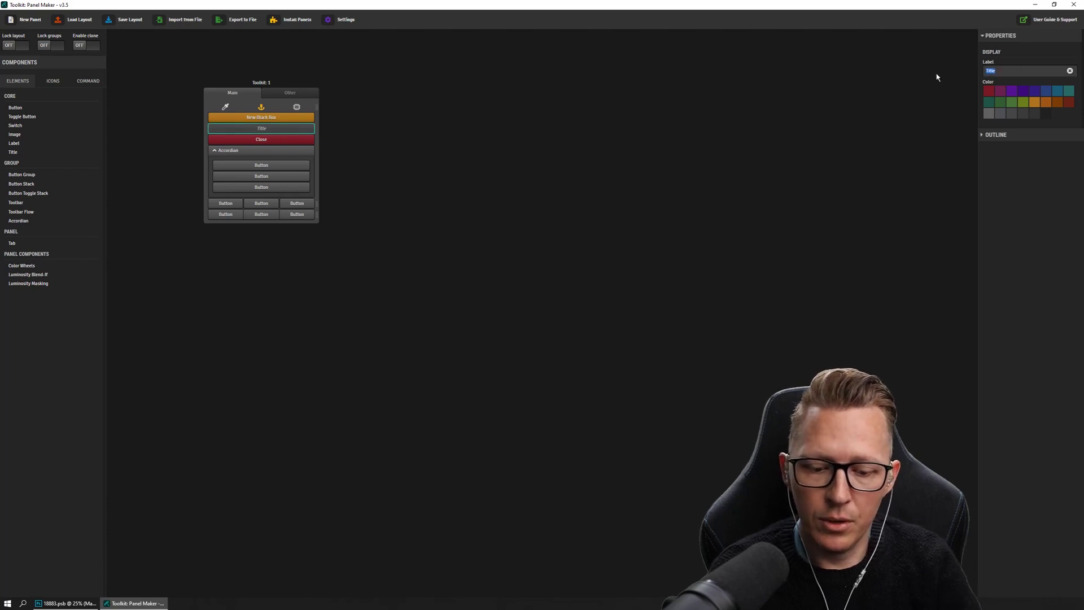
pyautogui.write('Dodge & Burn')
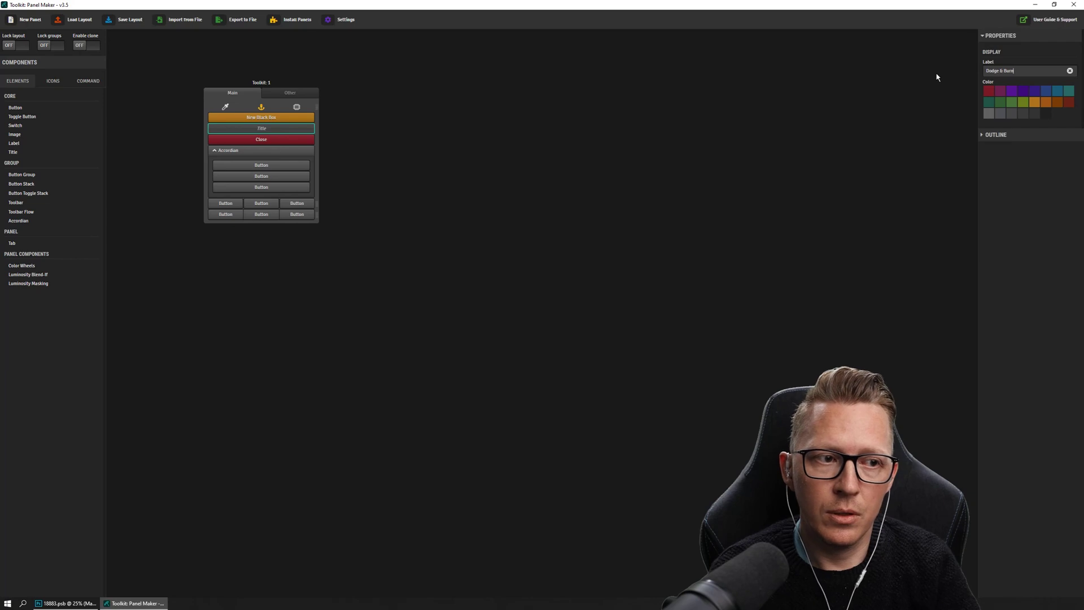
pyautogui.click(429, 170)
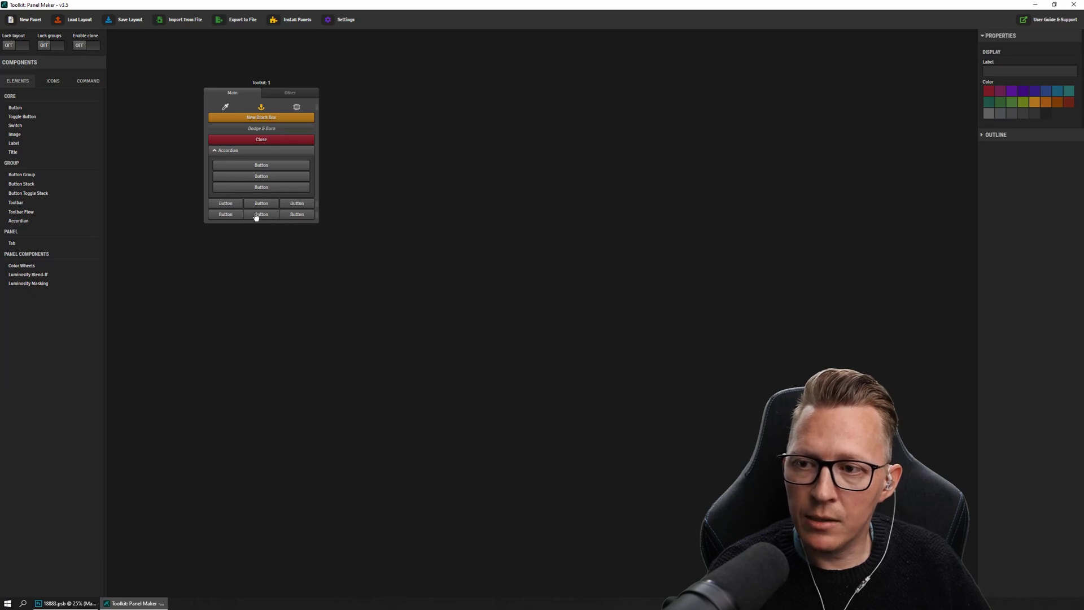
# Toggle group locking while dragging the Dodge & Burn title between the two three-button rows.
pyautogui.click(52, 46)
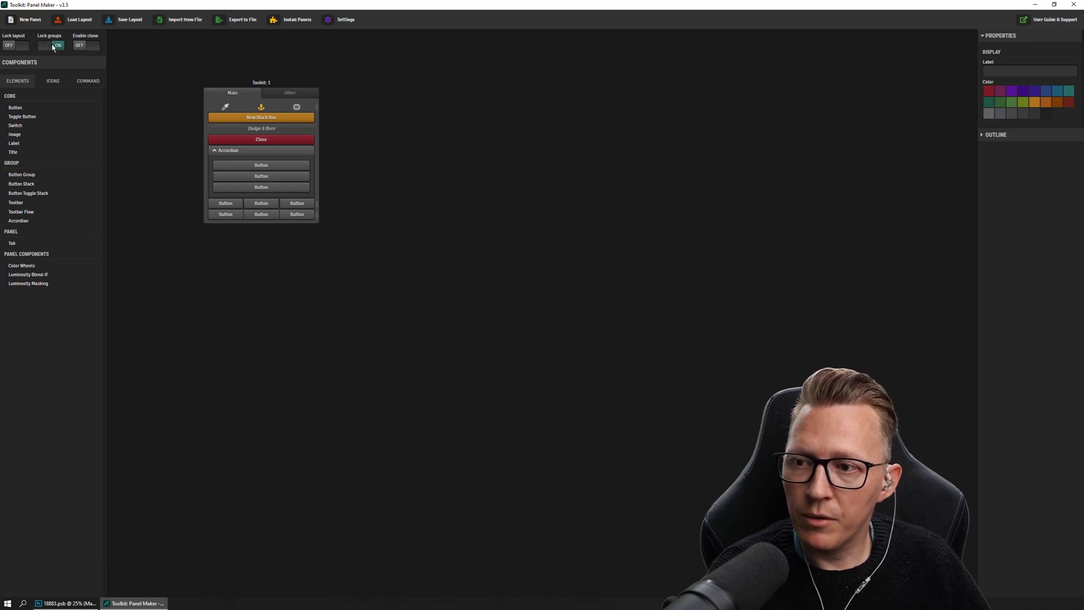
pyautogui.moveTo(265, 128)
pyautogui.mouseDown()
pyautogui.moveTo(266, 215)
pyautogui.moveTo(264, 207)
pyautogui.mouseUp()
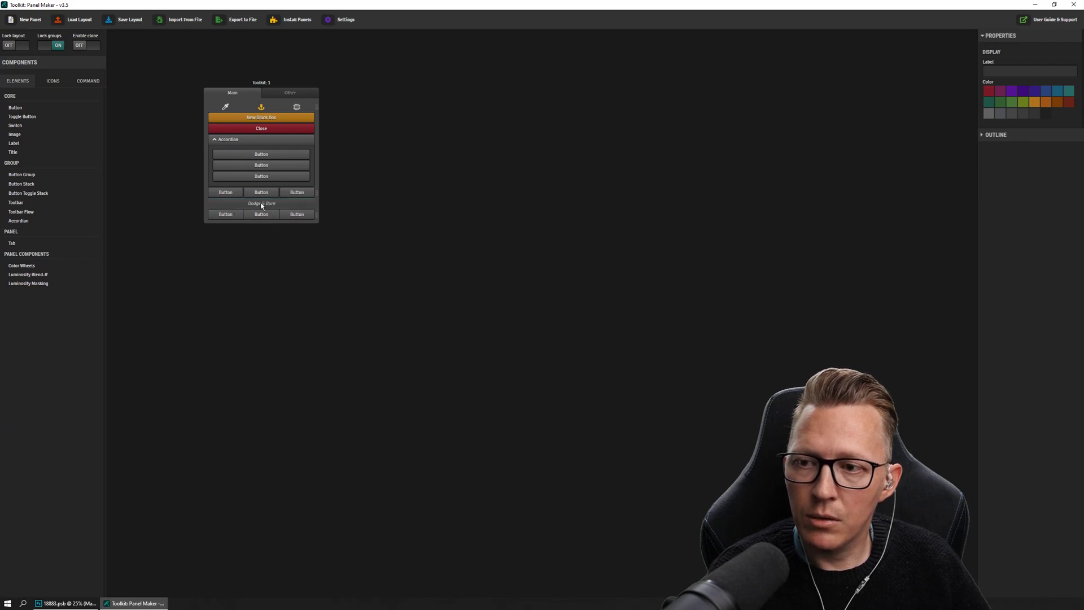
pyautogui.click(53, 46)
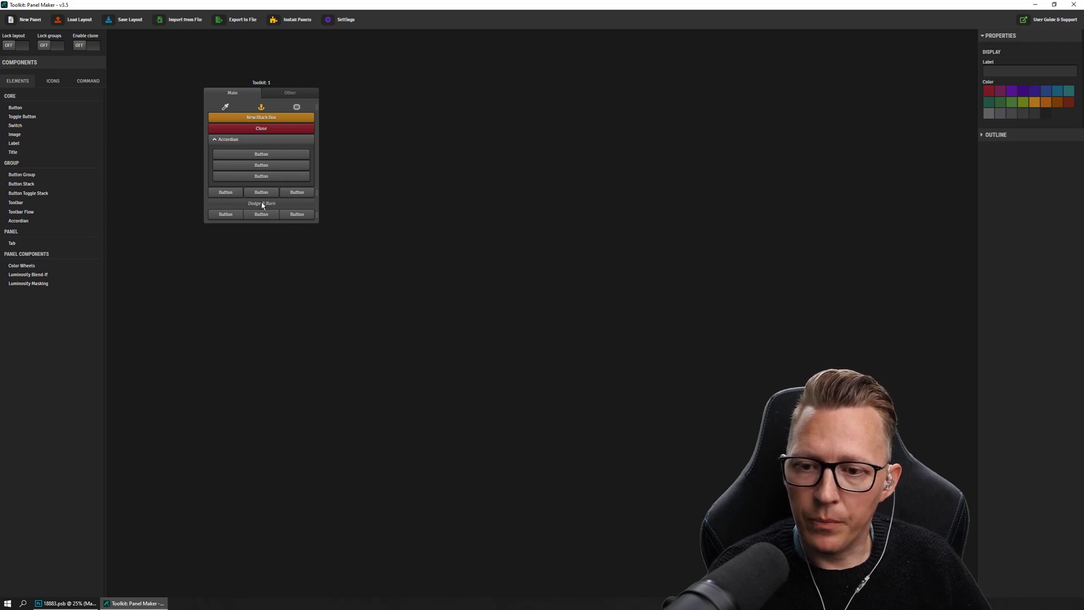
pyautogui.moveTo(261, 206)
pyautogui.mouseDown()
pyautogui.moveTo(254, 181)
pyautogui.moveTo(257, 210)
pyautogui.moveTo(262, 190)
pyautogui.mouseUp()
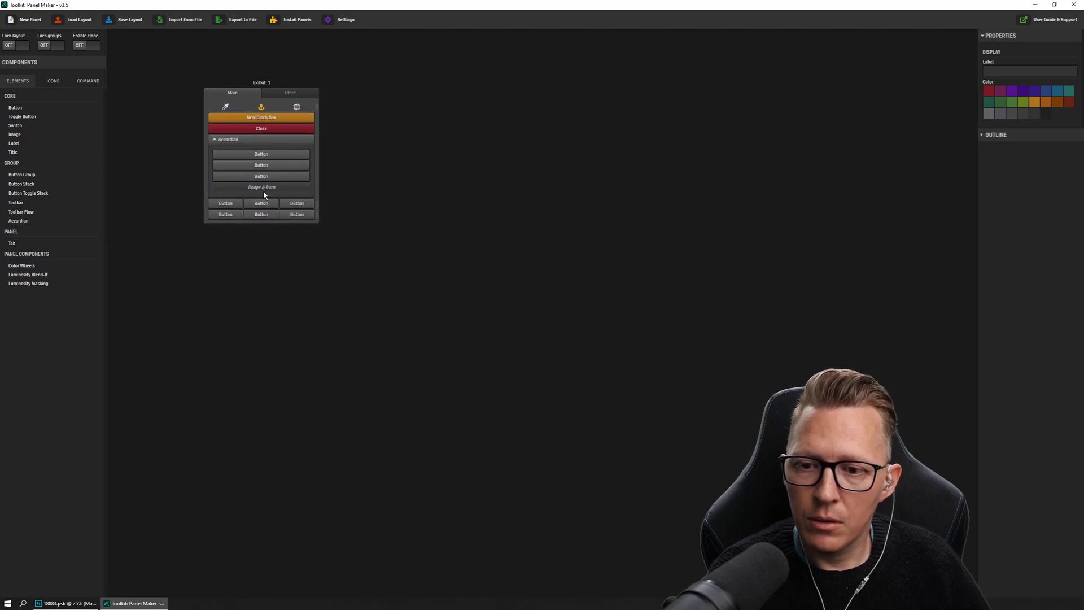
pyautogui.click(53, 45)
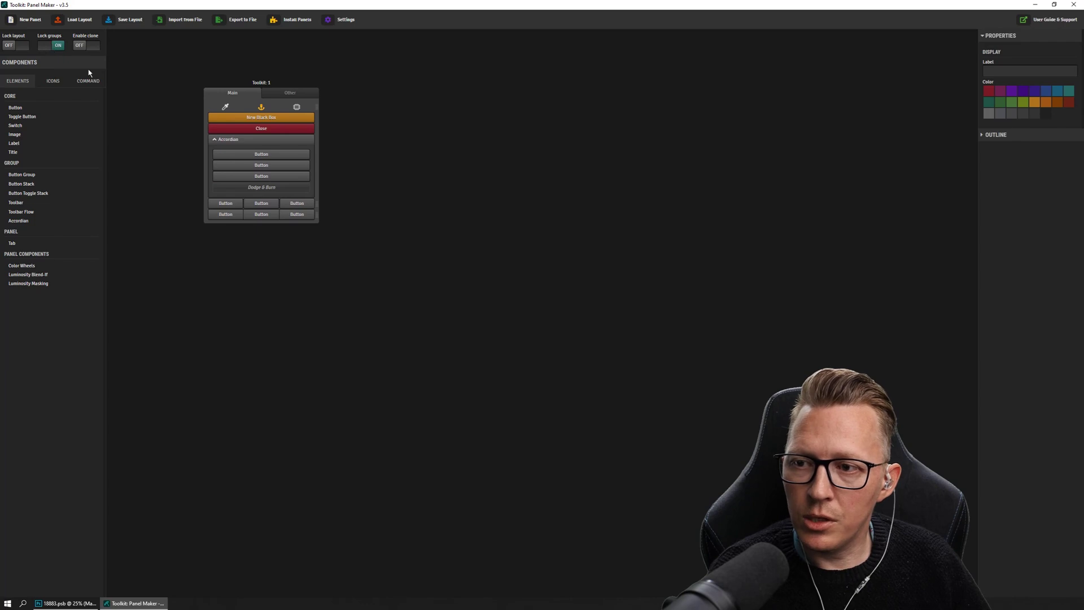
pyautogui.moveTo(265, 190)
pyautogui.mouseDown()
pyautogui.moveTo(261, 217)
pyautogui.moveTo(261, 203)
pyautogui.mouseUp()
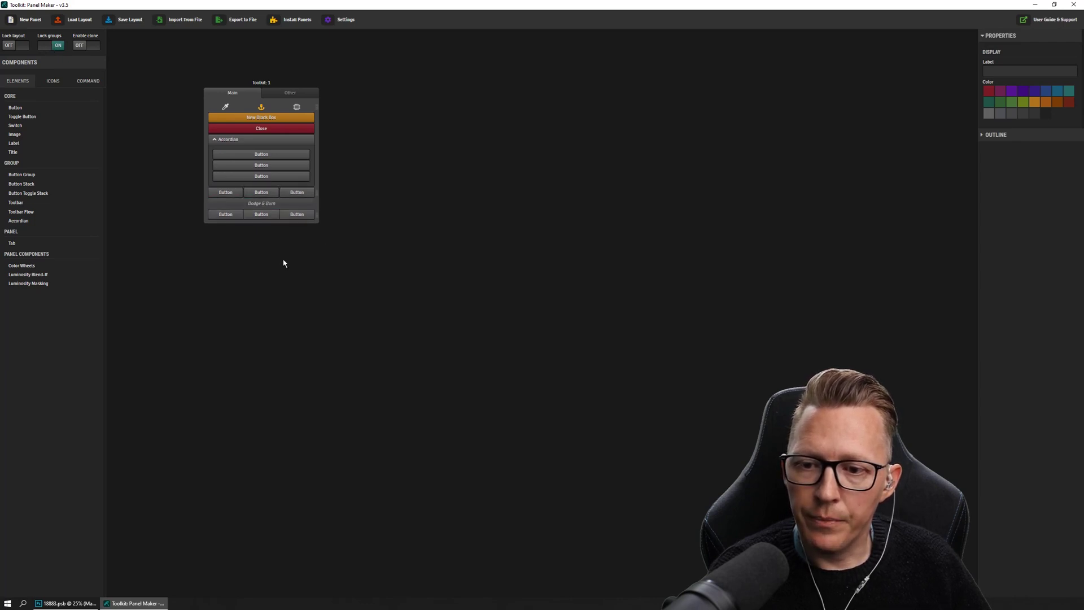
pyautogui.click(56, 48)
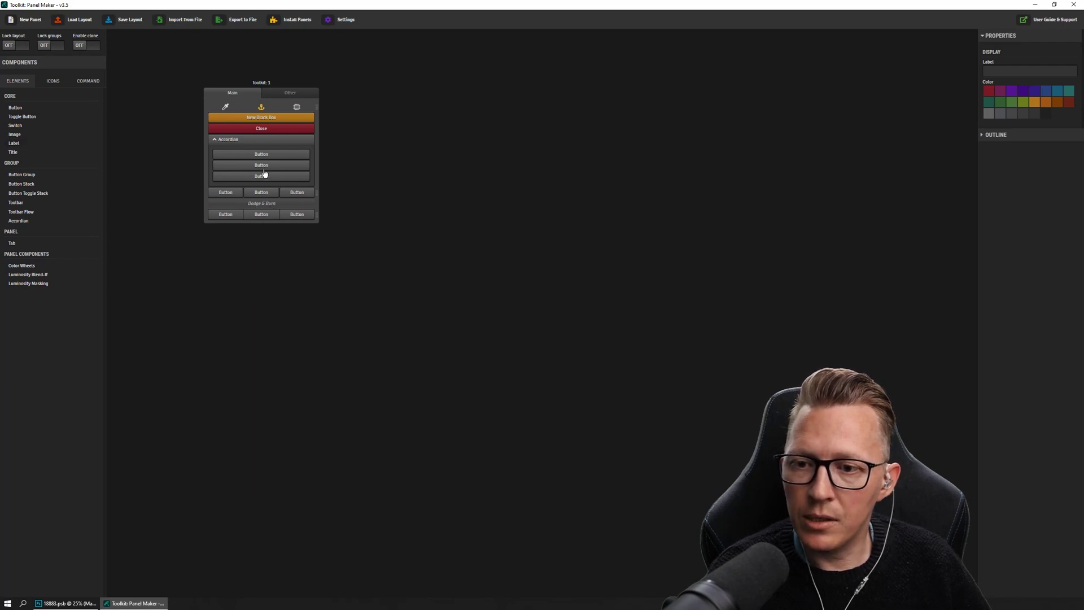
# Drop a Label element into the Accordion between its first and second buttons.
pyautogui.moveTo(34, 148); pyautogui.dragTo(234, 162)
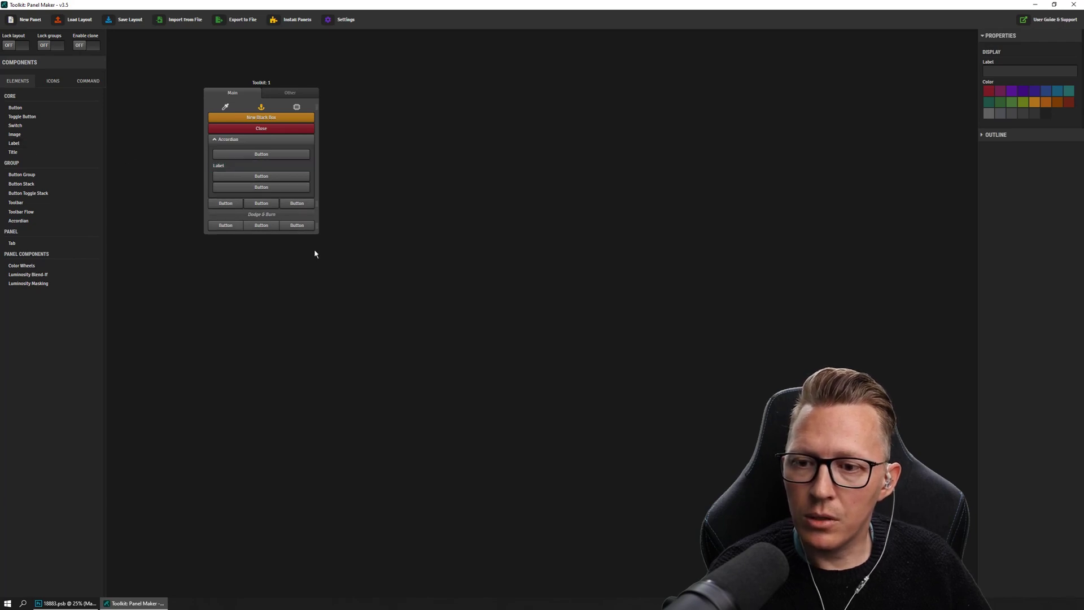